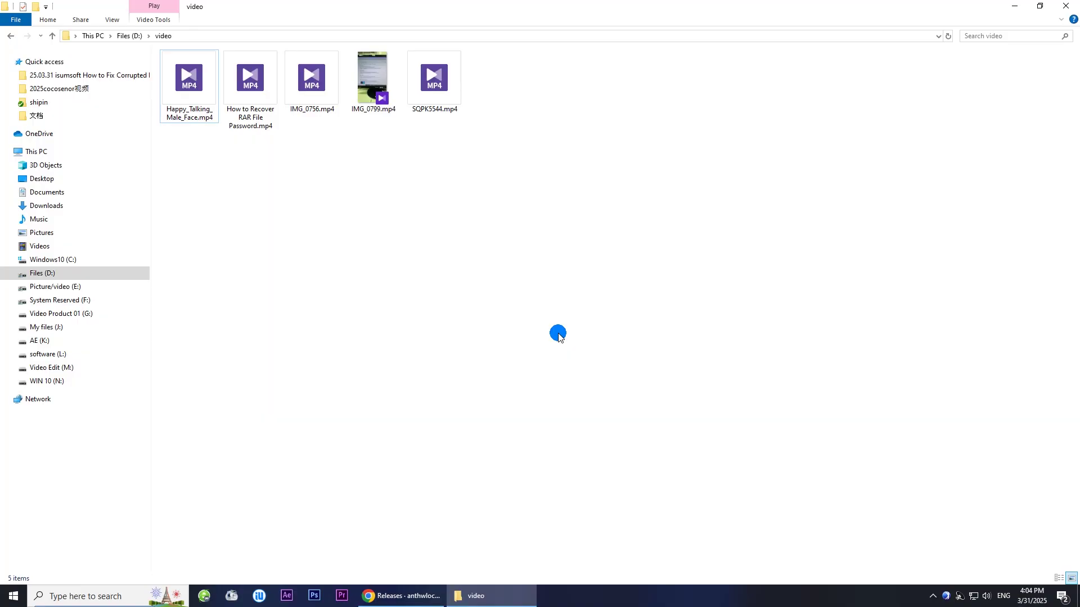
Try opening the corrupted IMG_0756.mp4, then close the KMPlayer window that shows no video.
click(314, 85)
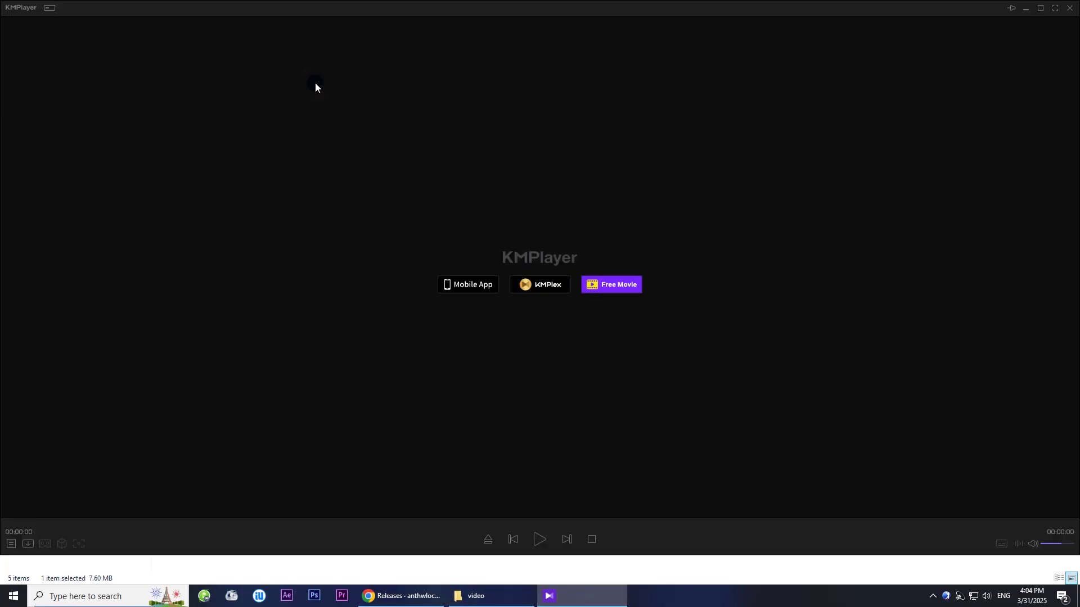
key(alt+F4)
Test playback of Happy_Talking_Male_Face.mp4 from the video folder.
double_click(185, 82)
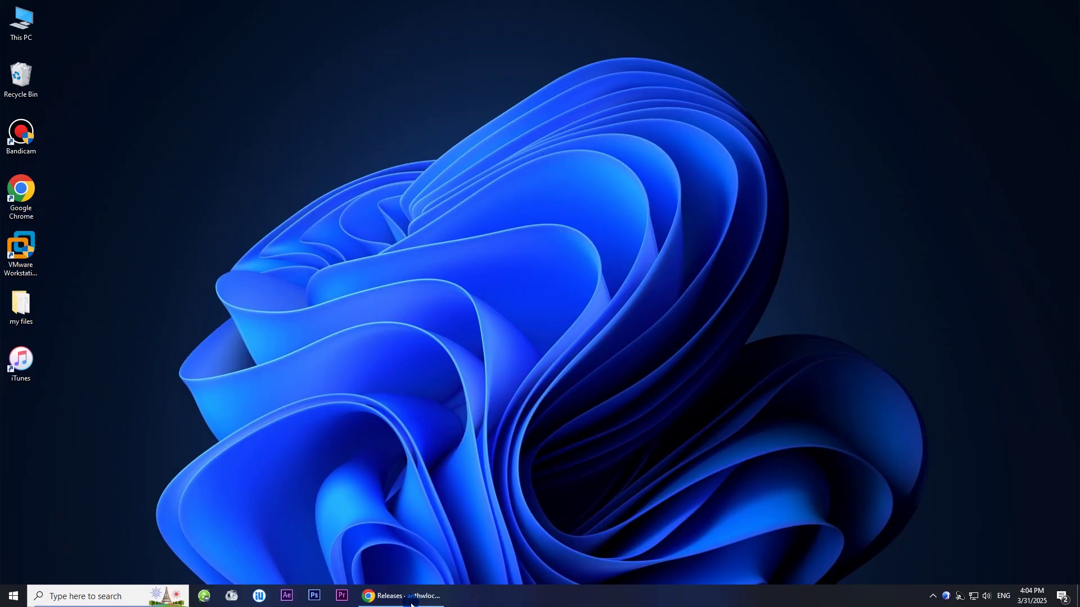
Download untrunc_x64.zip from the untrunc GitHub release assets and open it in WinRAR.
click(411, 605)
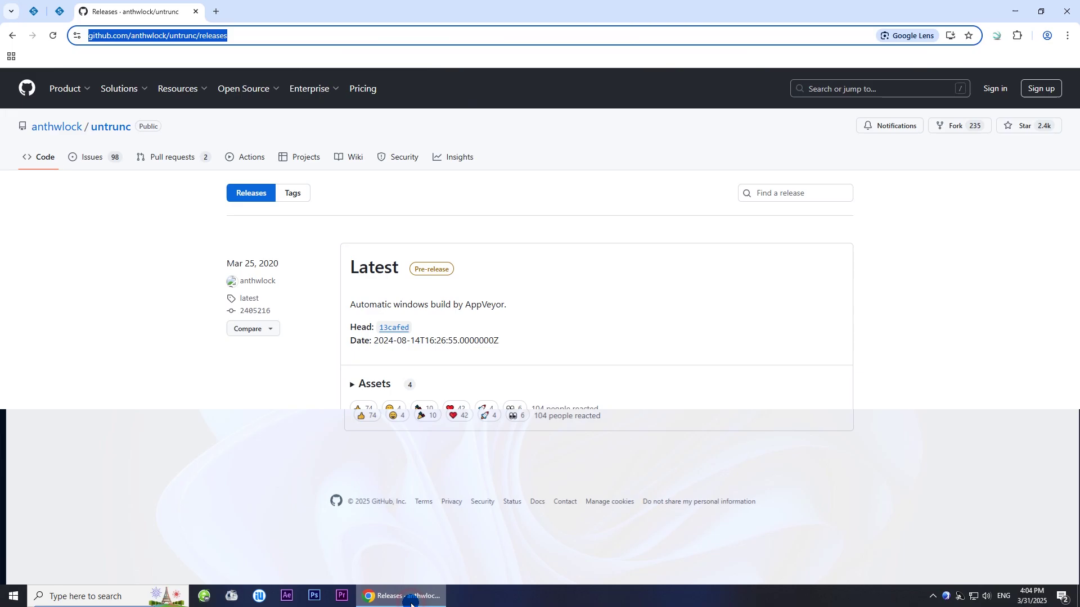
click(111, 44)
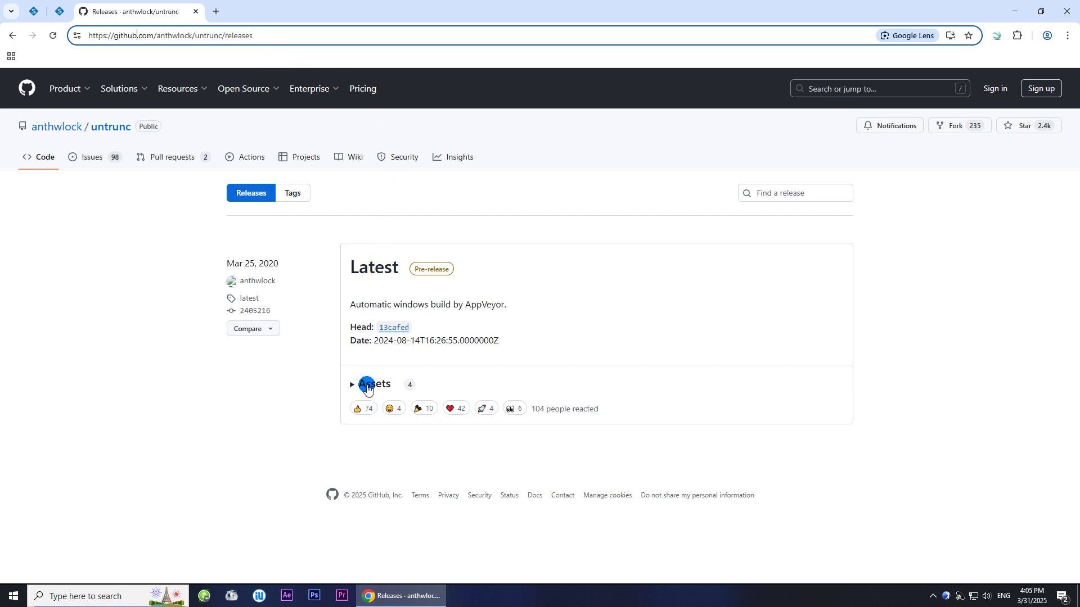
click(366, 385)
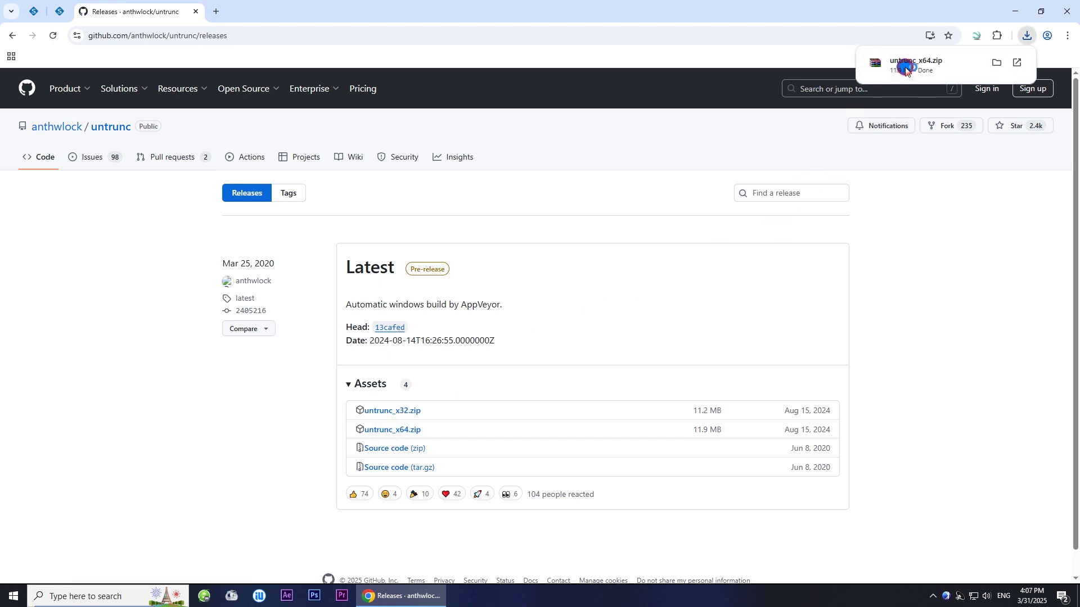
click(905, 68)
click(426, 221)
click(260, 158)
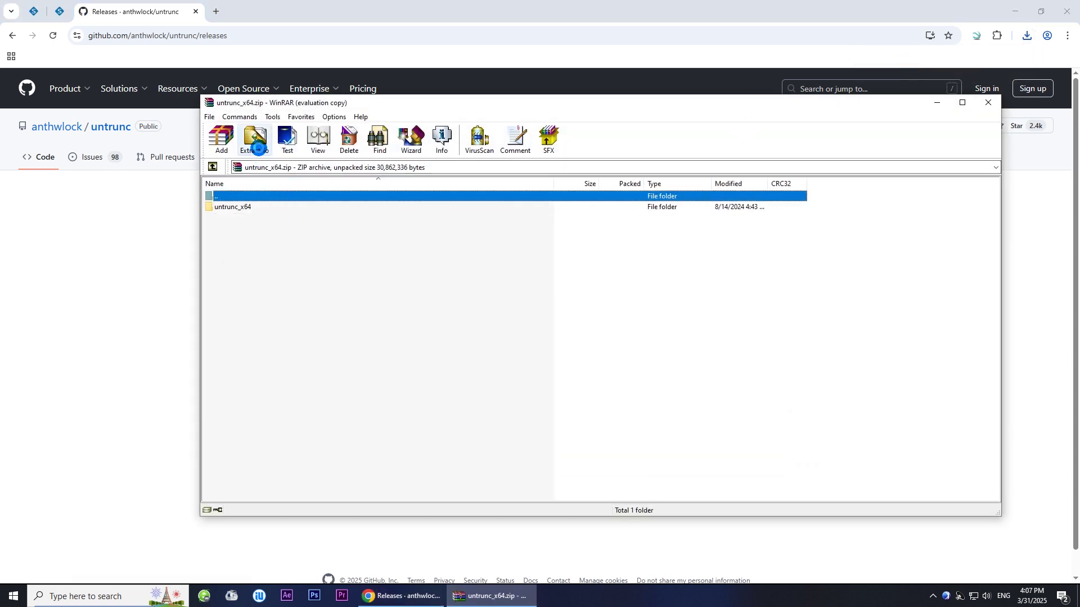
Extract untrunc_x64.zip to the Desktop, then close WinRAR and Chrome.
click(633, 428)
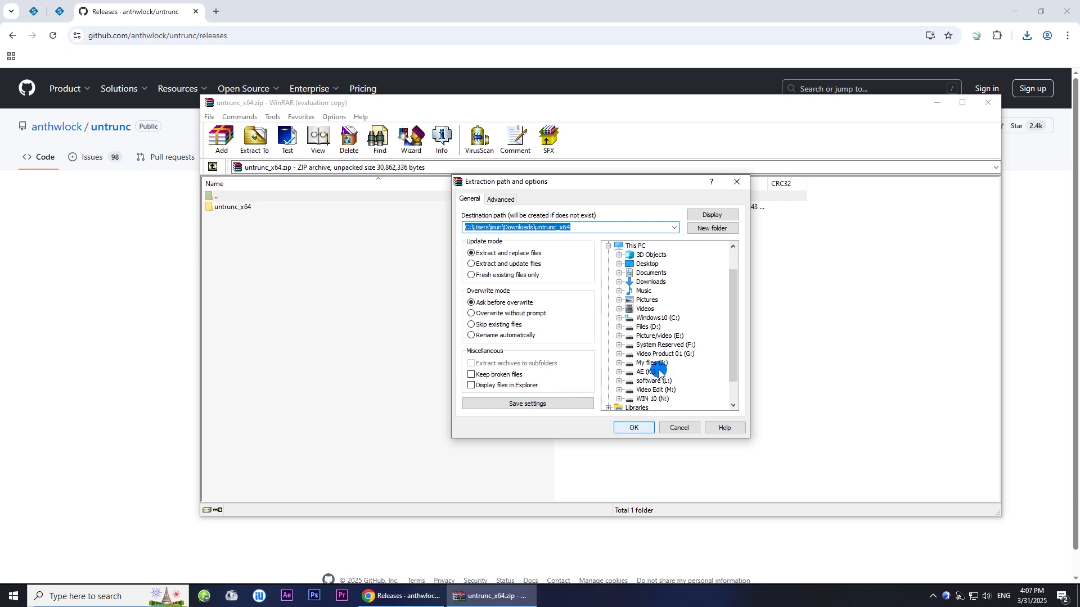
click(646, 264)
click(641, 428)
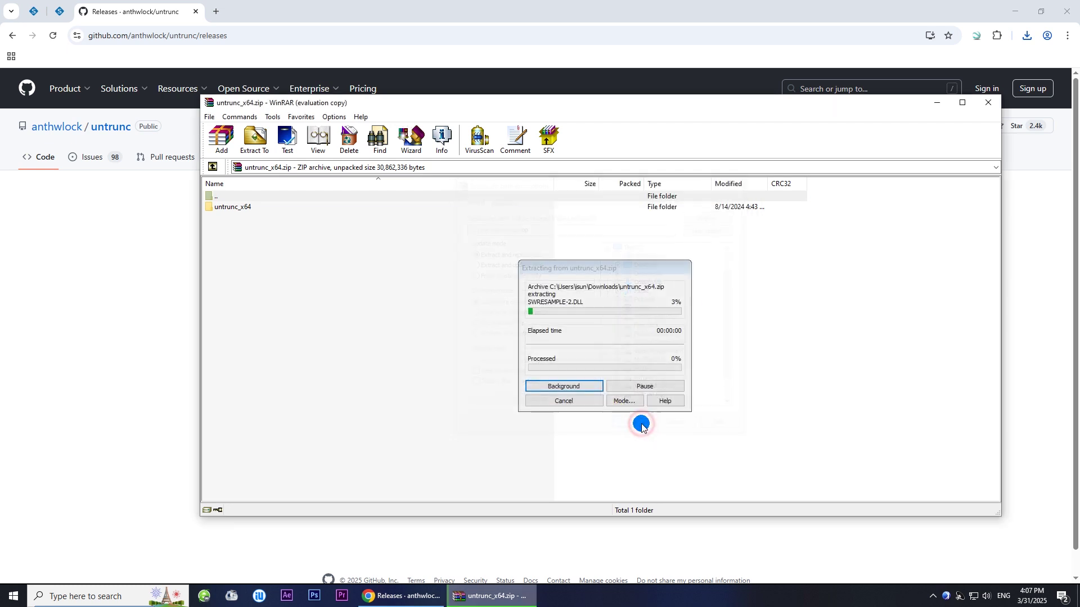
click(990, 111)
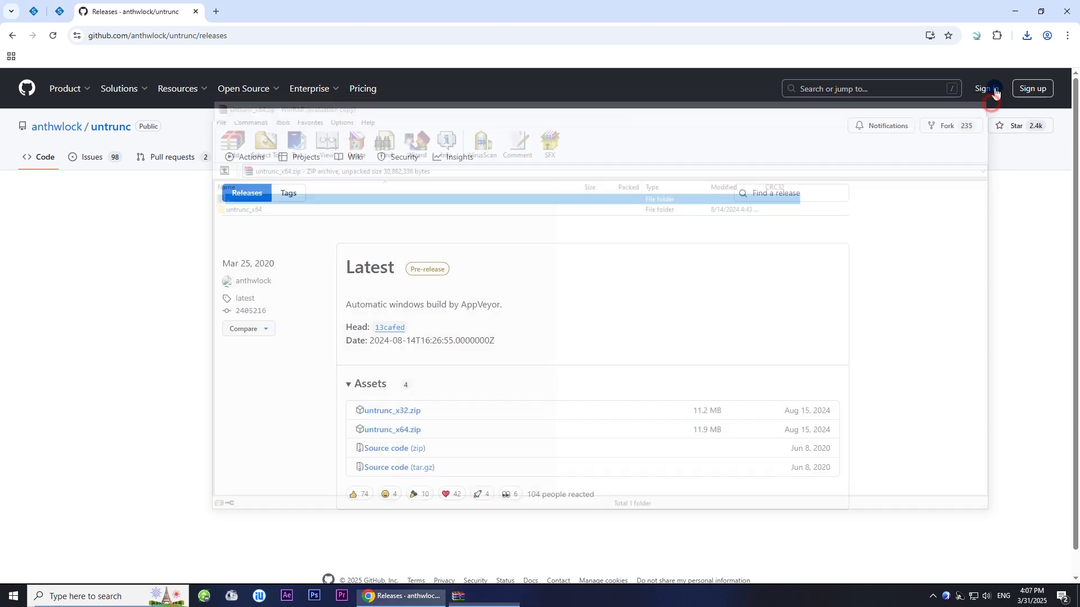
click(1066, 11)
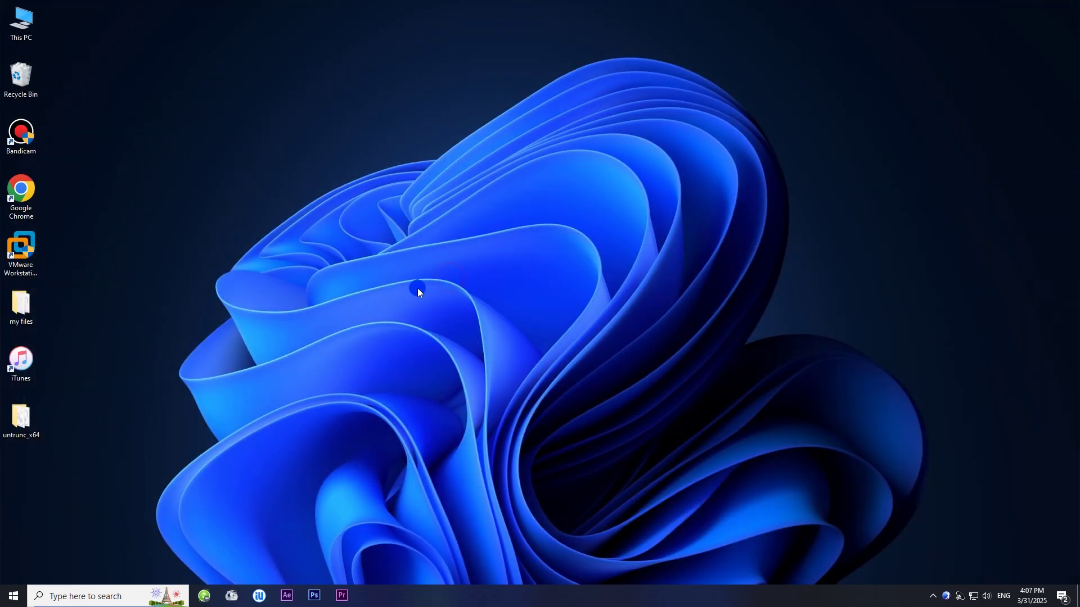
Run untrunc-gui.exe from the untrunc_x64 Desktop folder, allowing it past the security warning.
double_click(23, 419)
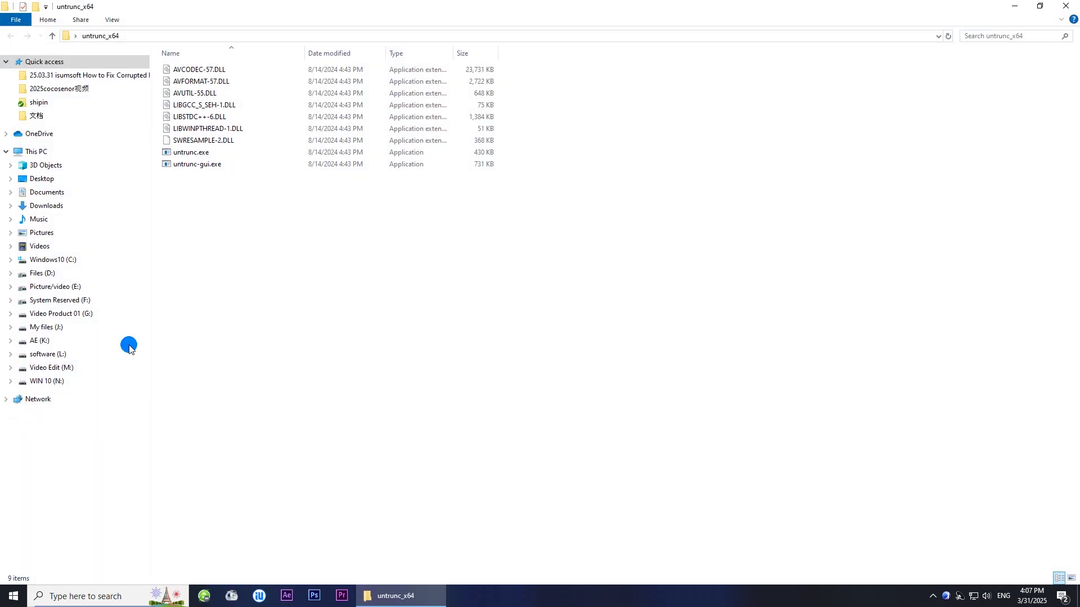
double_click(199, 167)
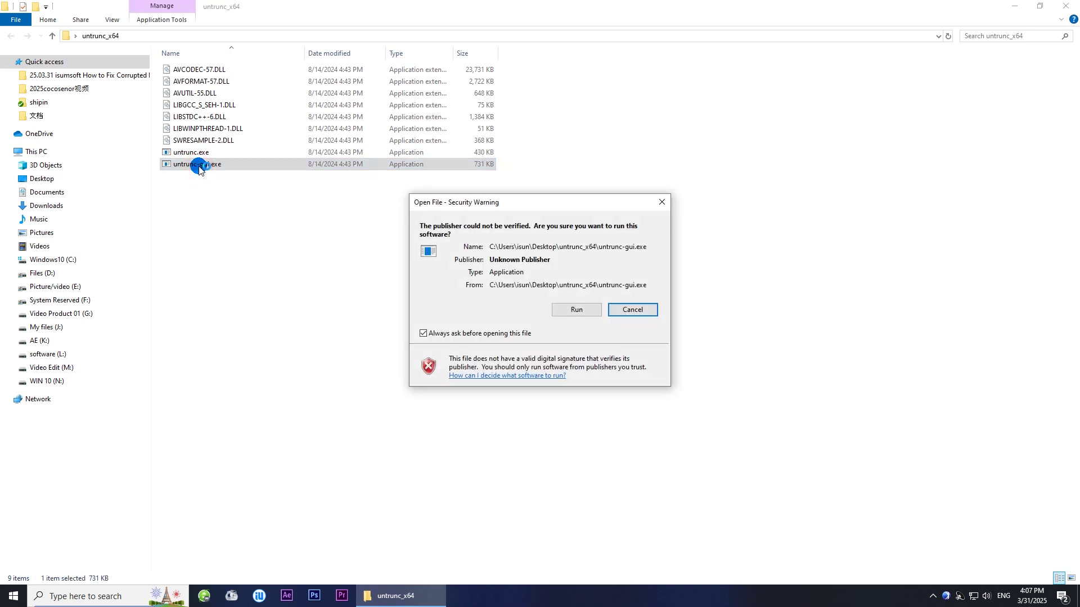
click(568, 309)
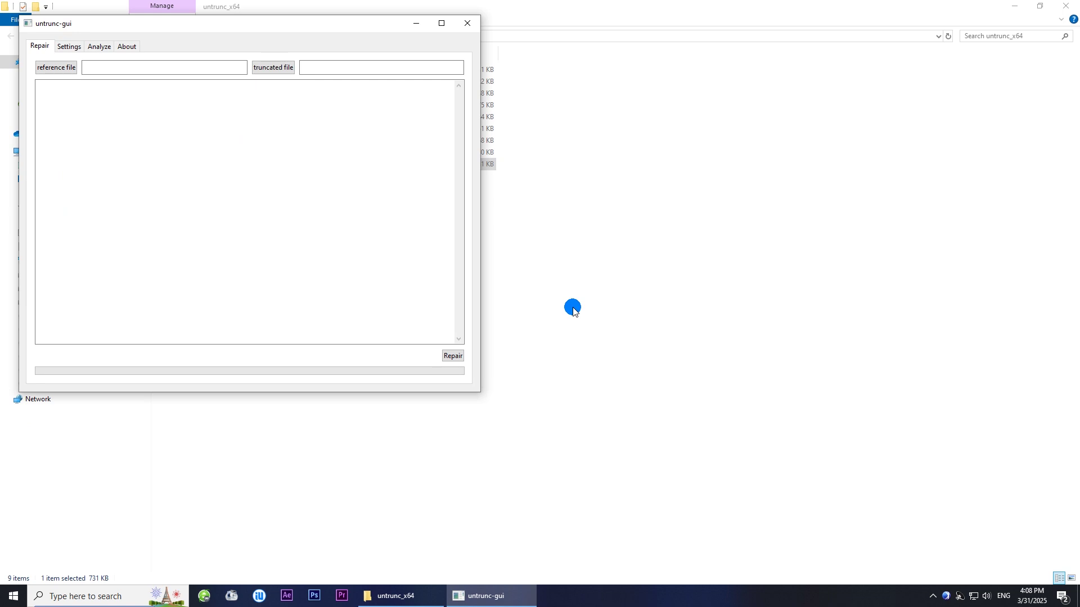
Select D:\video\IMG_0799.mp4 as the healthy reference file in untrunc-gui.
drag(358, 26, 627, 58)
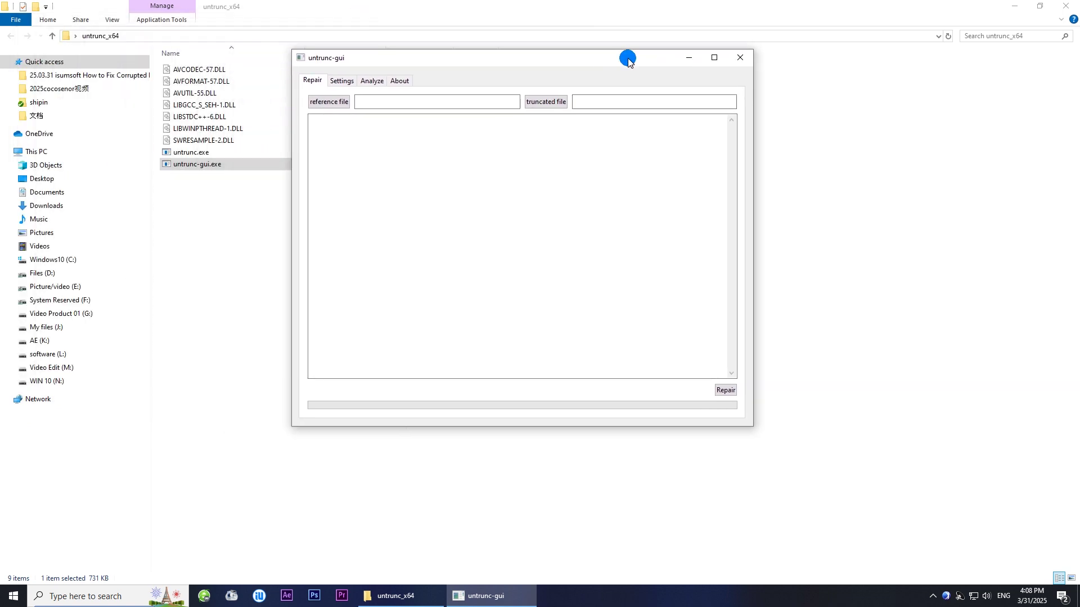
click(1053, 10)
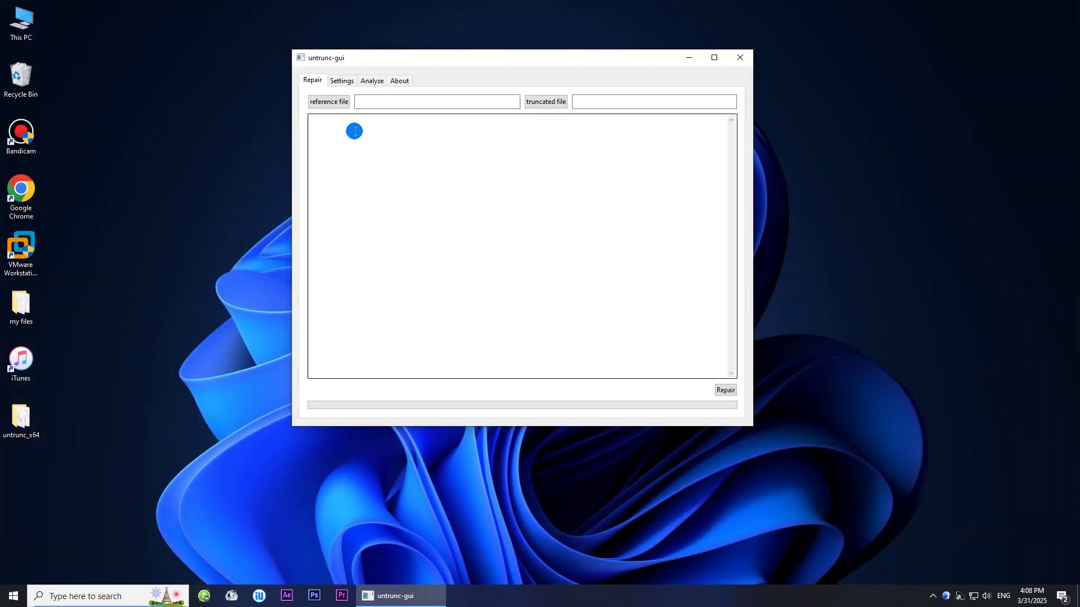
click(324, 104)
click(343, 254)
scroll(344, 253, down, 3)
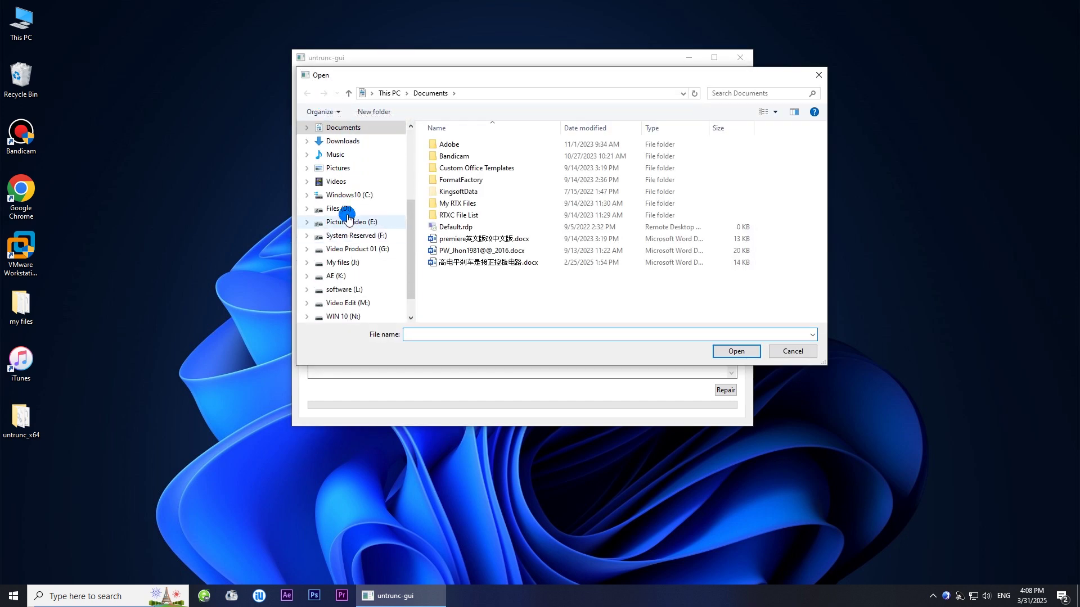
click(346, 210)
click(457, 228)
double_click(458, 228)
click(645, 148)
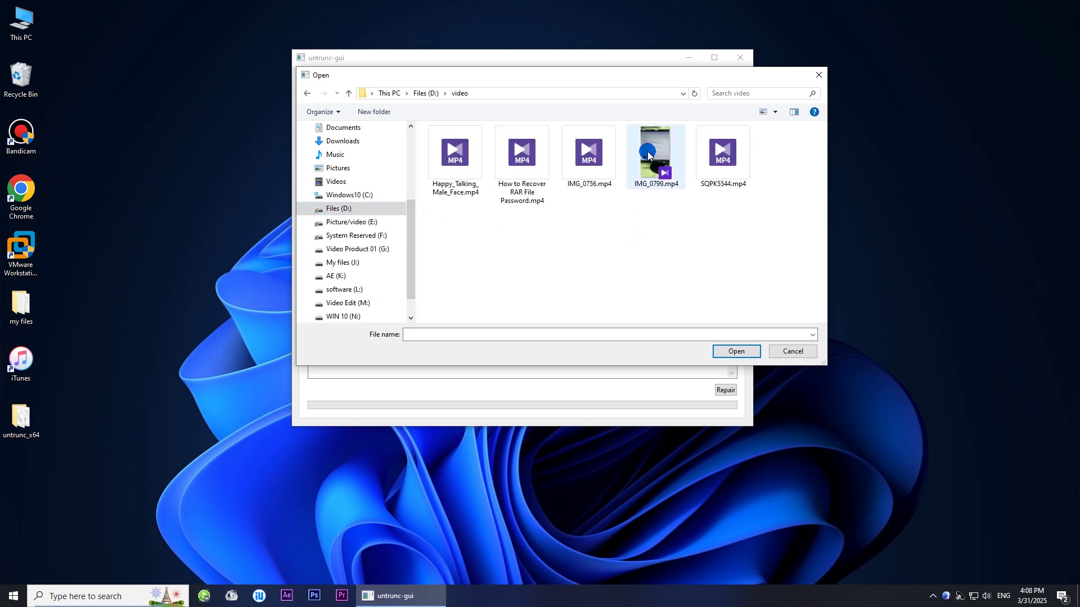
click(736, 351)
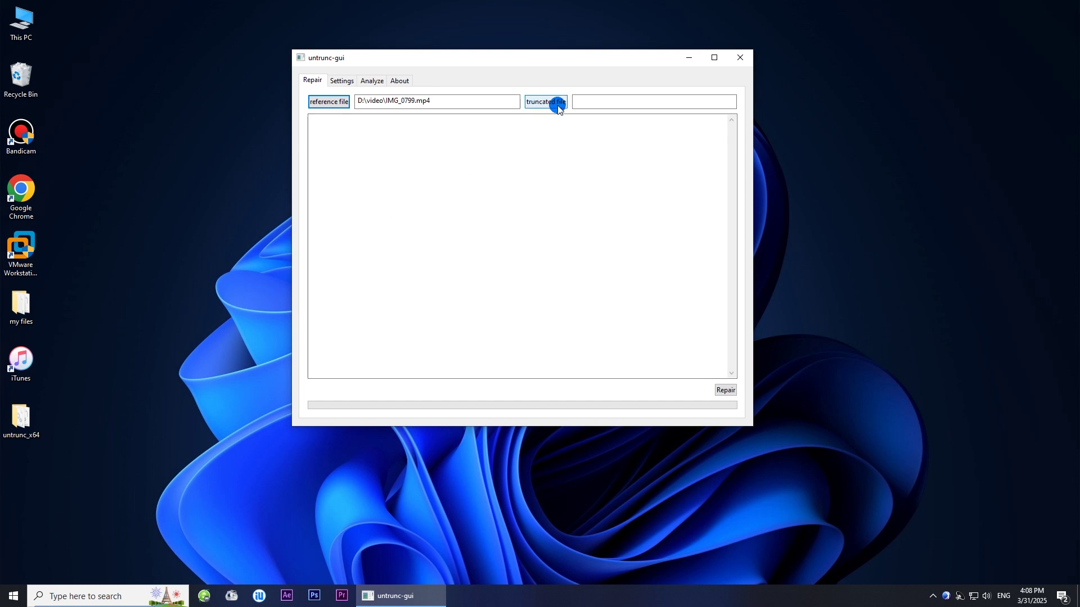
Choose IMG_0756.mp4 as the truncated file and repair it until the log reports done!
click(546, 102)
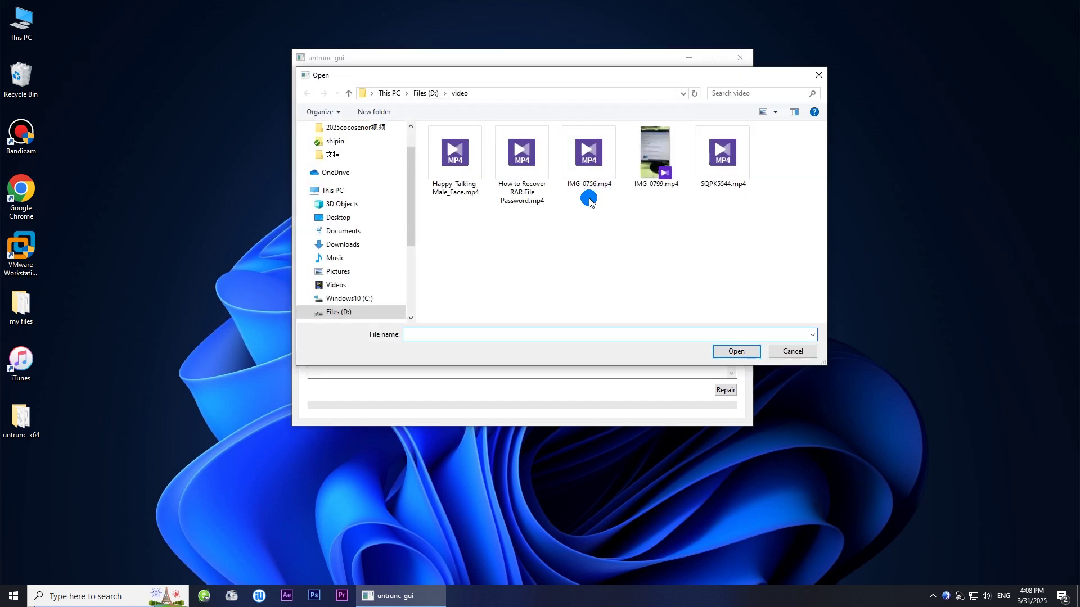
click(582, 168)
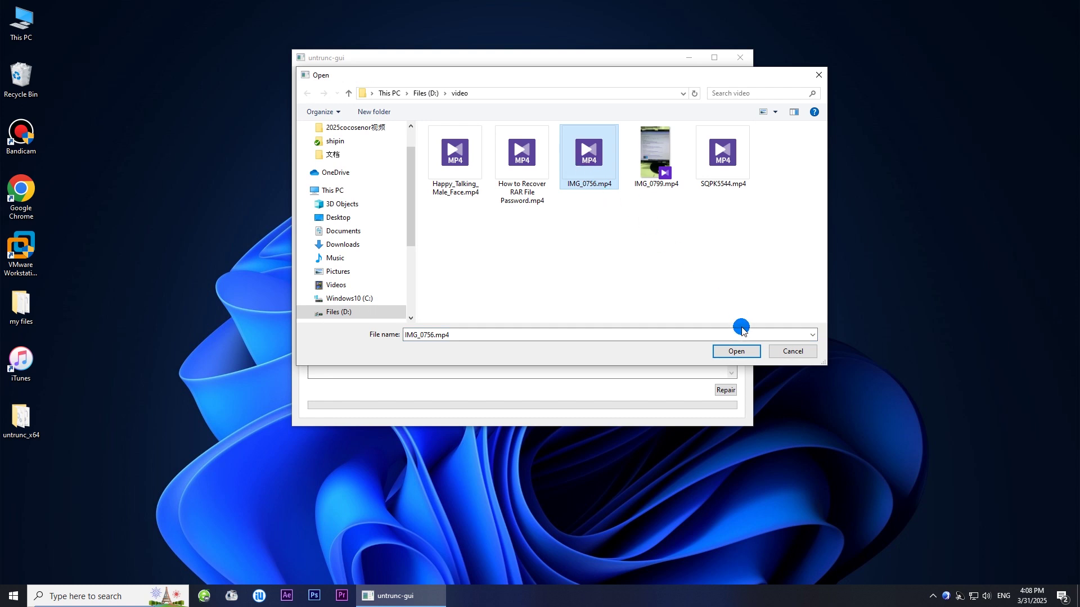
click(741, 350)
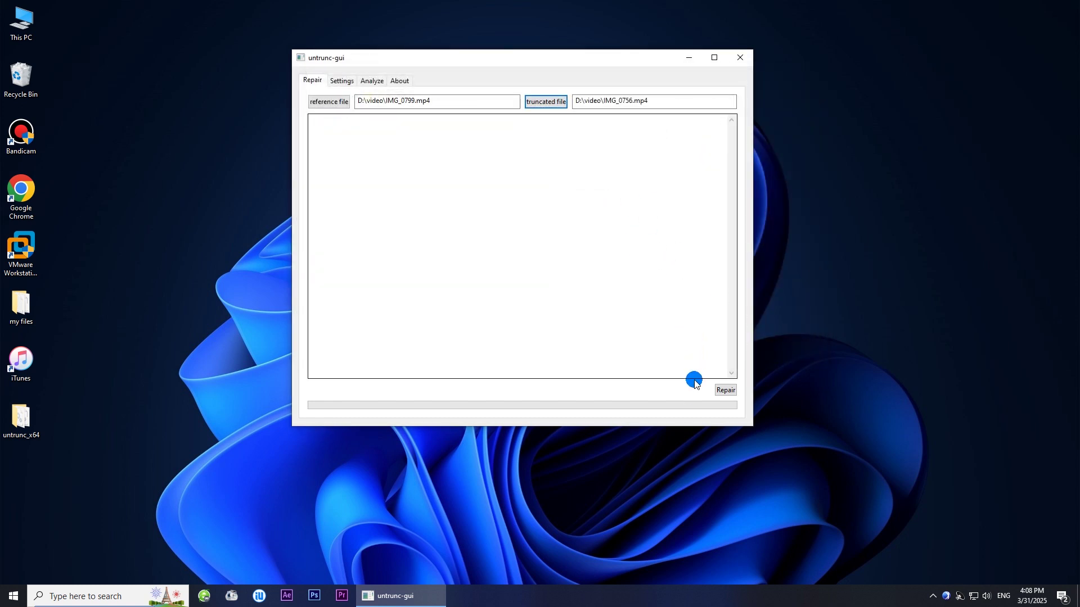
click(720, 392)
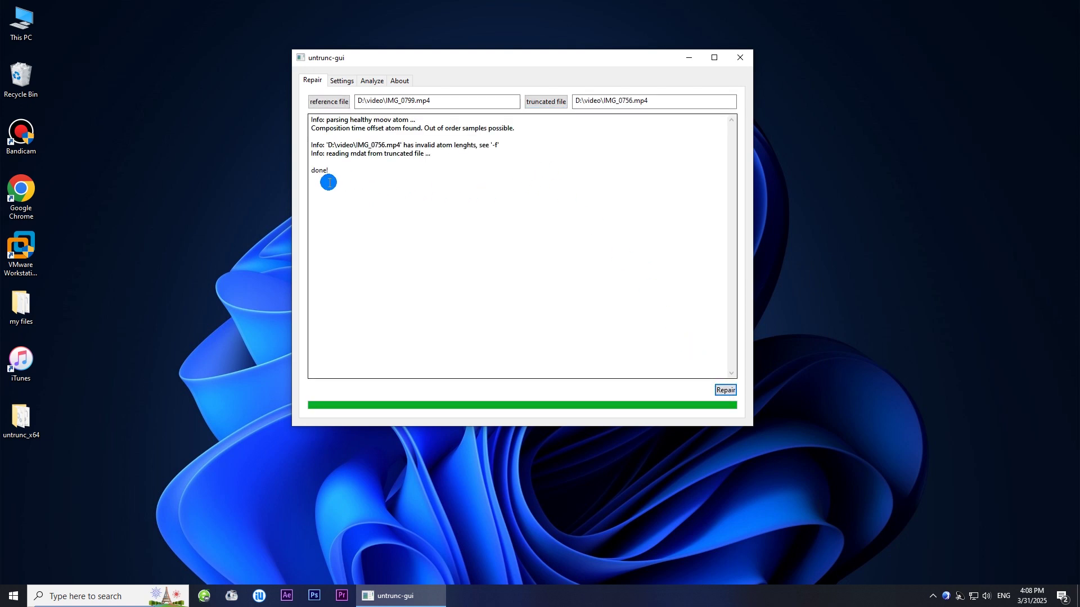
double_click(21, 23)
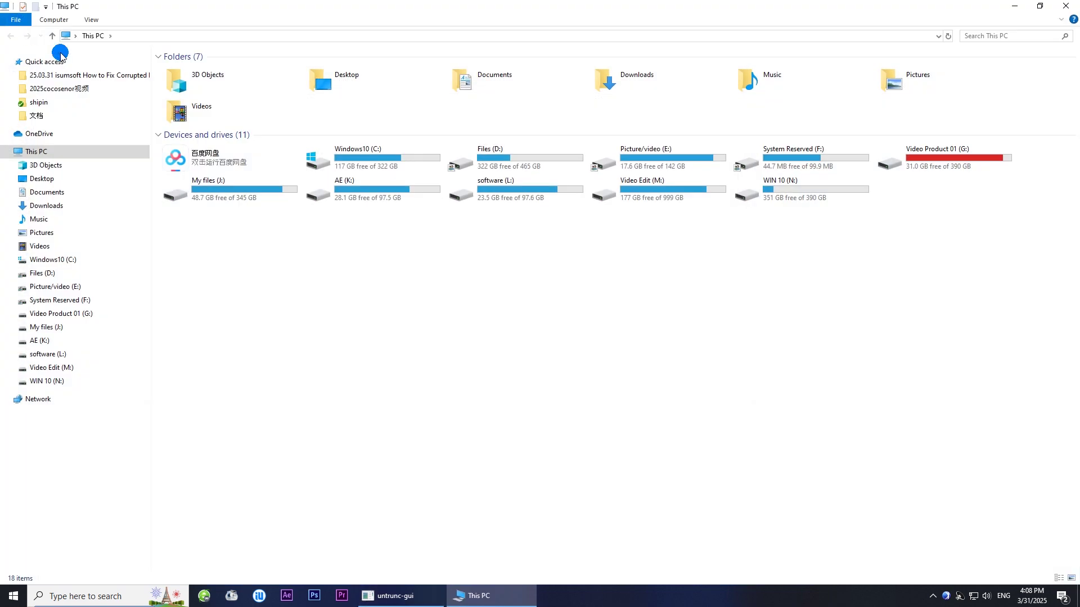
Play the repaired IMG_0756.mp4_fixed.mp4 from D:\video in KMPlayer.
double_click(502, 149)
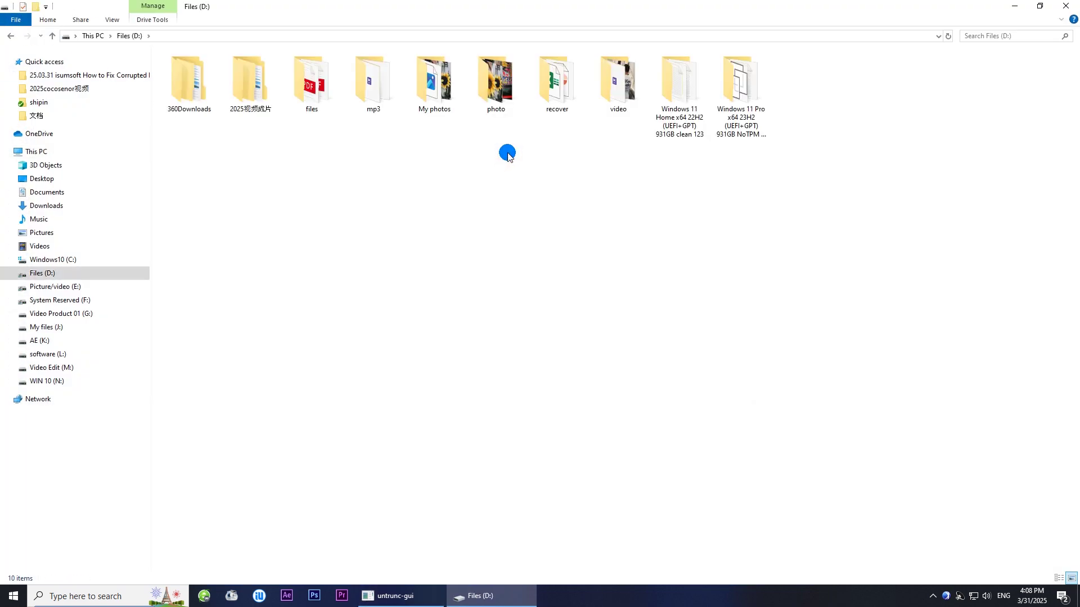
double_click(615, 84)
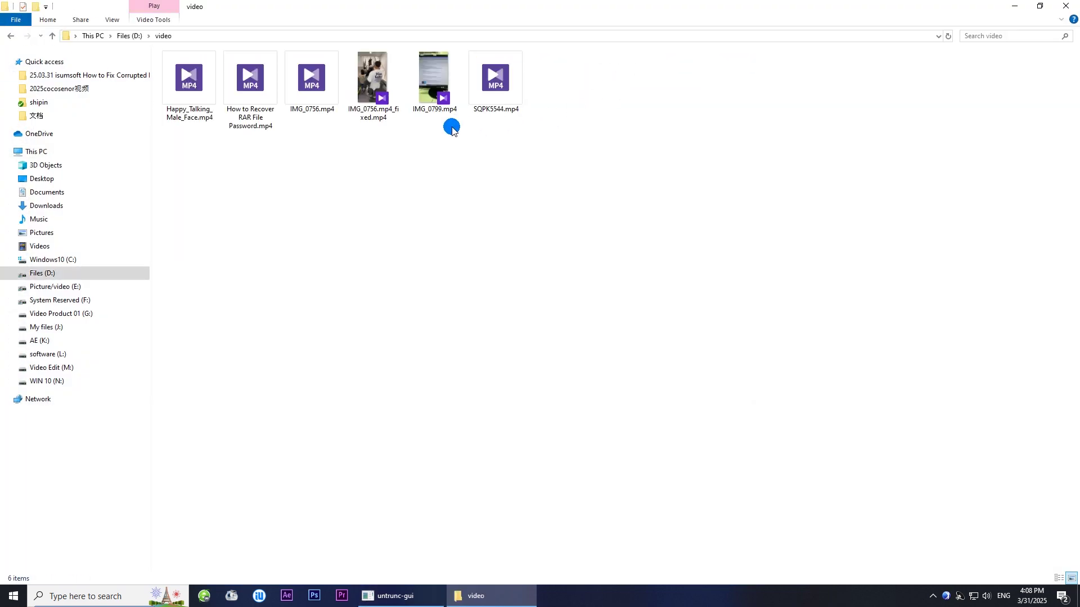
double_click(375, 90)
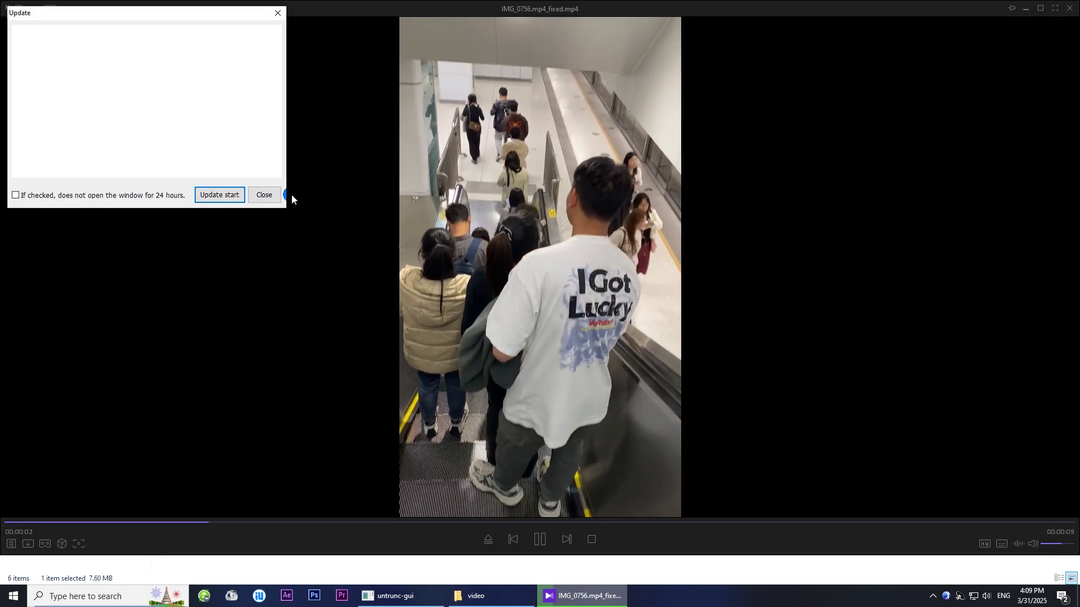
Dismiss KMPlayer's update notice, check the escalator video plays, then close the player.
click(263, 194)
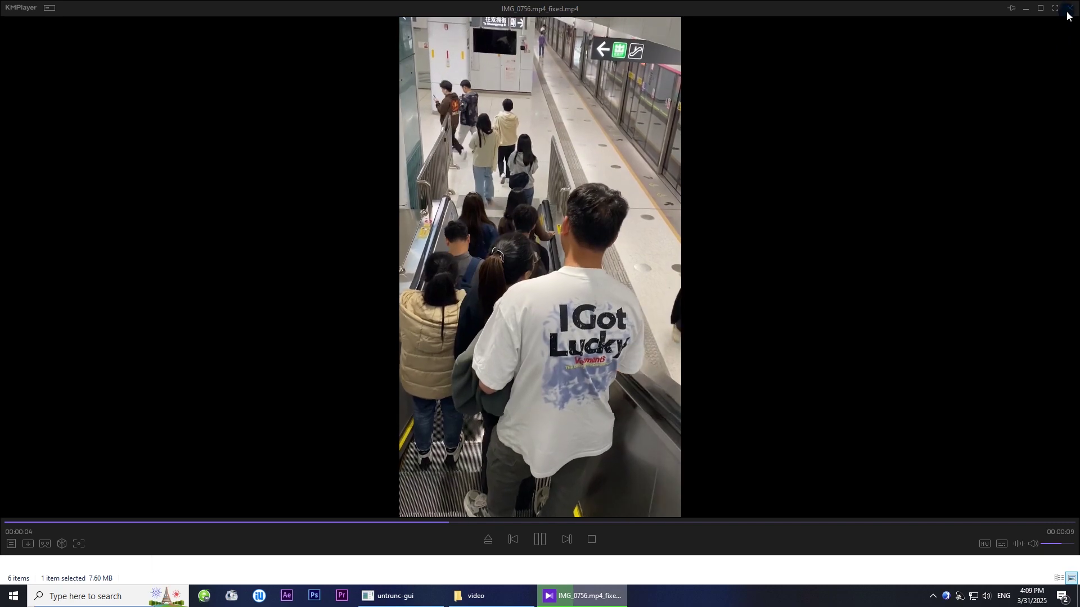
click(1070, 8)
click(729, 212)
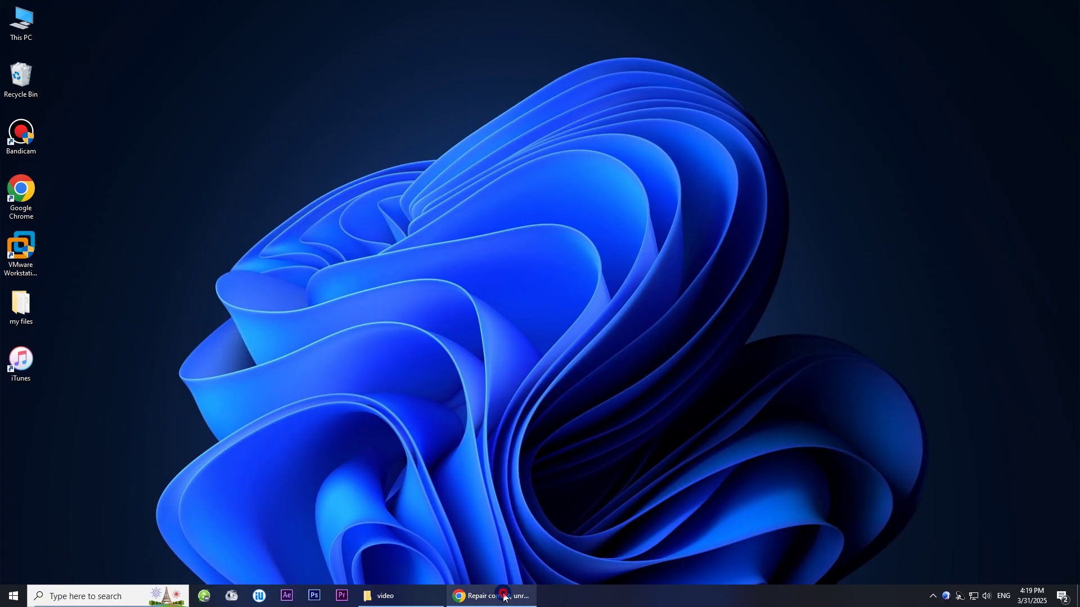
Upload IMG_0756.mp4 from D:\video to fix.video to start the repair scan.
click(504, 597)
click(137, 39)
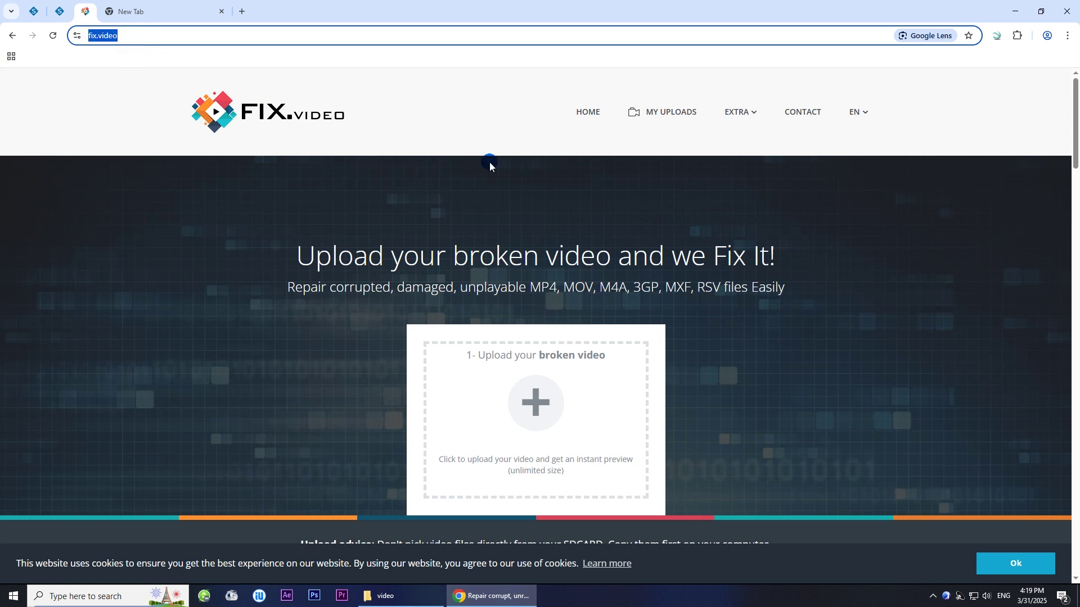
scroll(492, 165, down, 1)
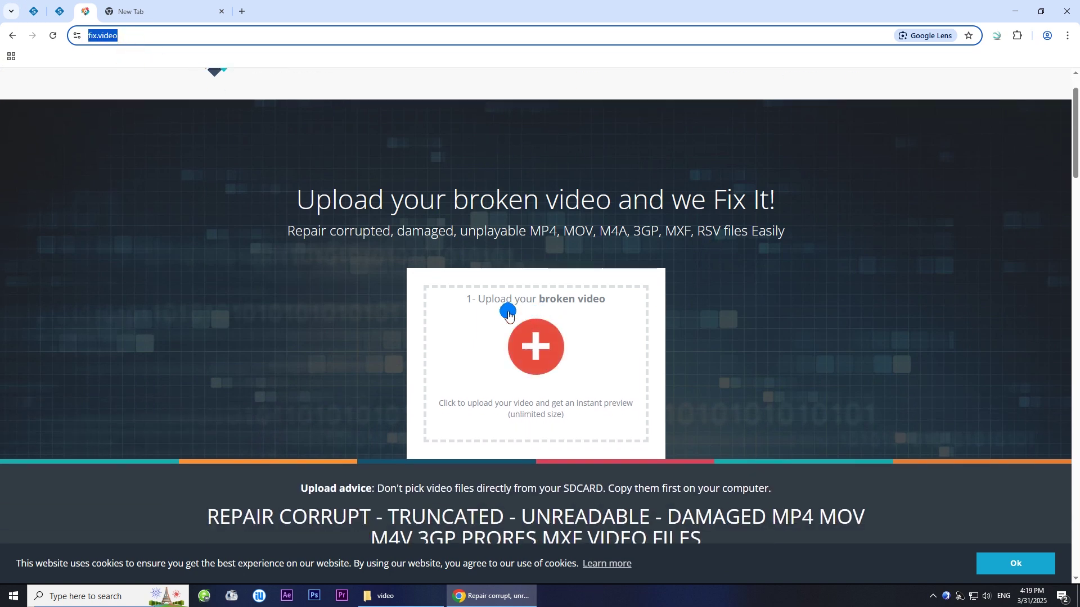
click(532, 352)
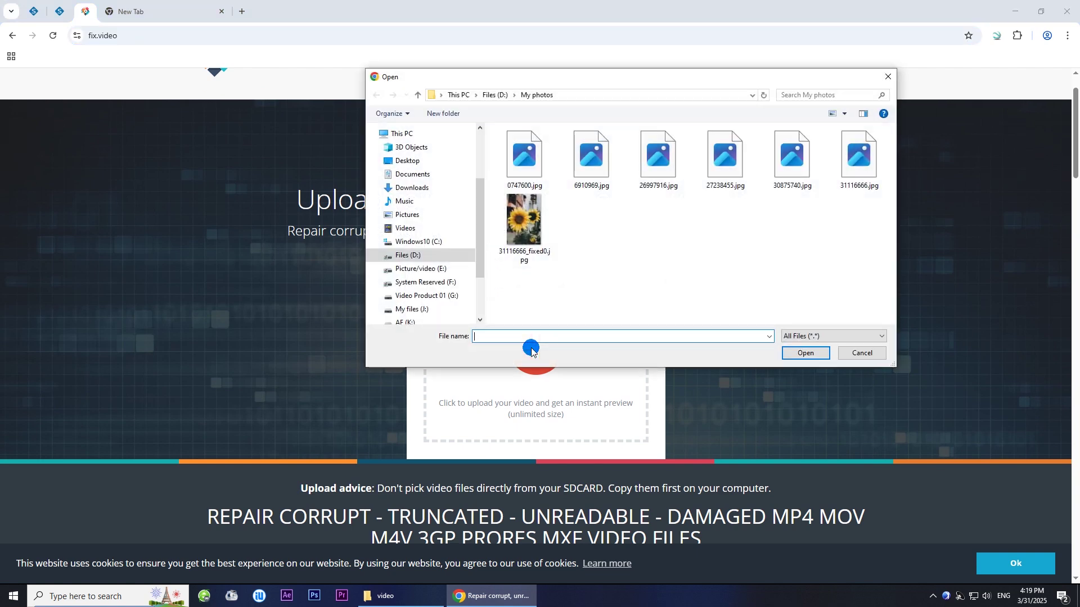
click(419, 255)
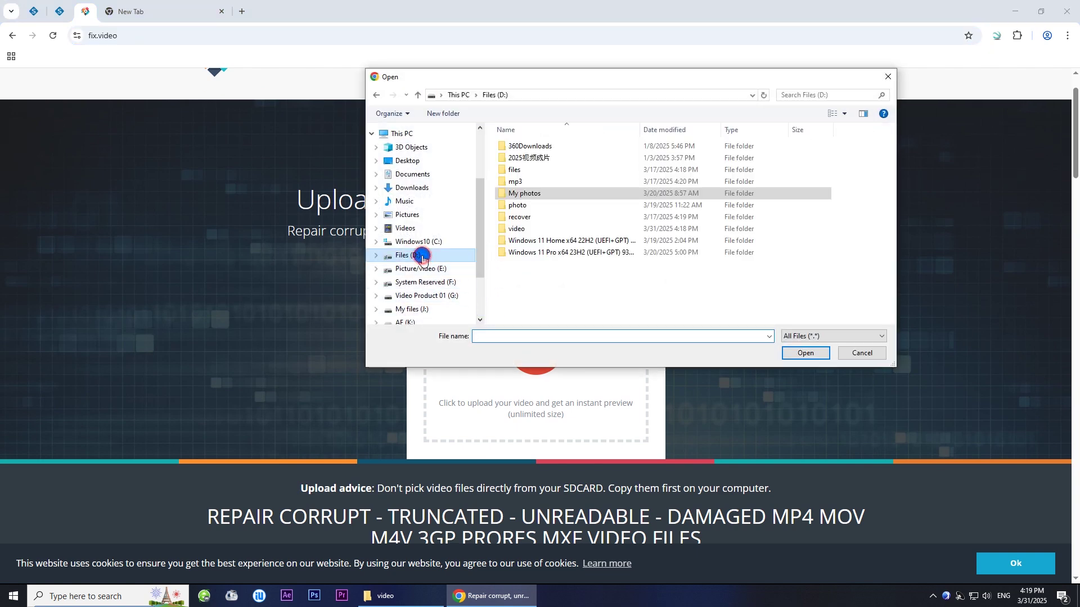
double_click(561, 229)
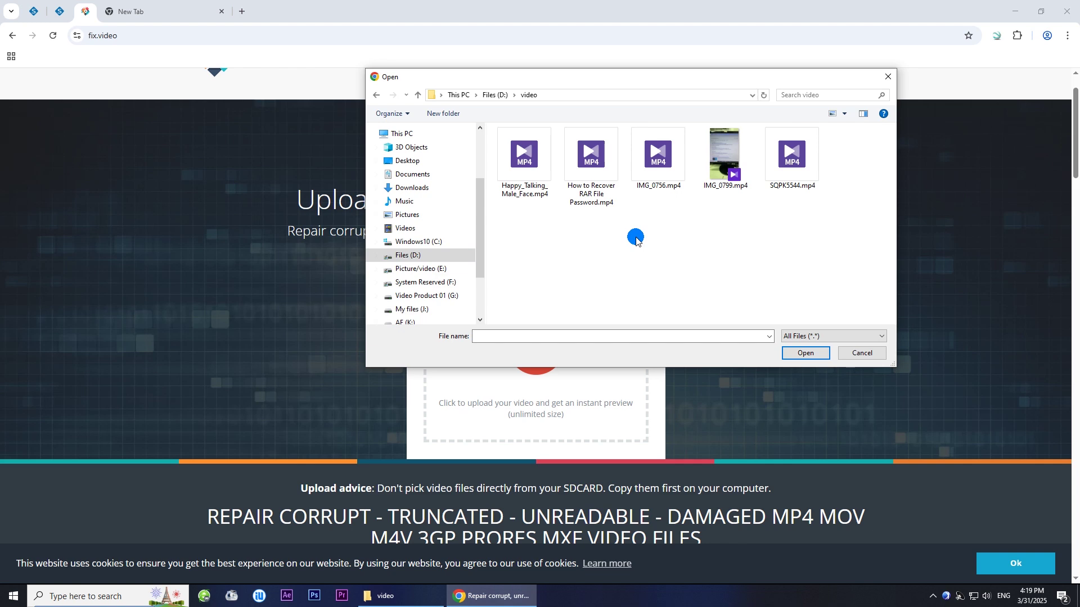
click(659, 160)
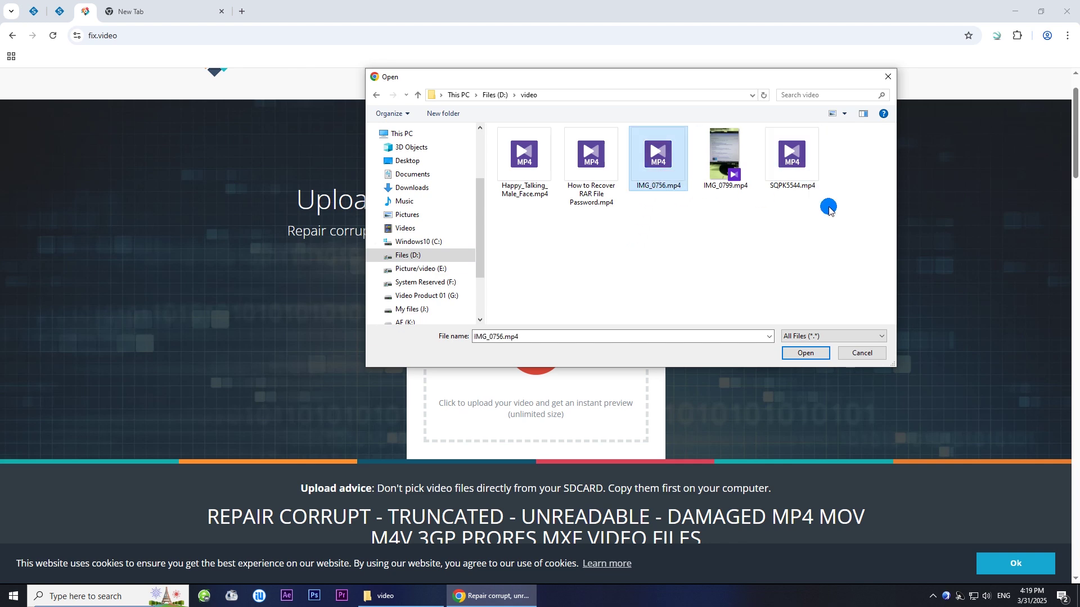
click(805, 353)
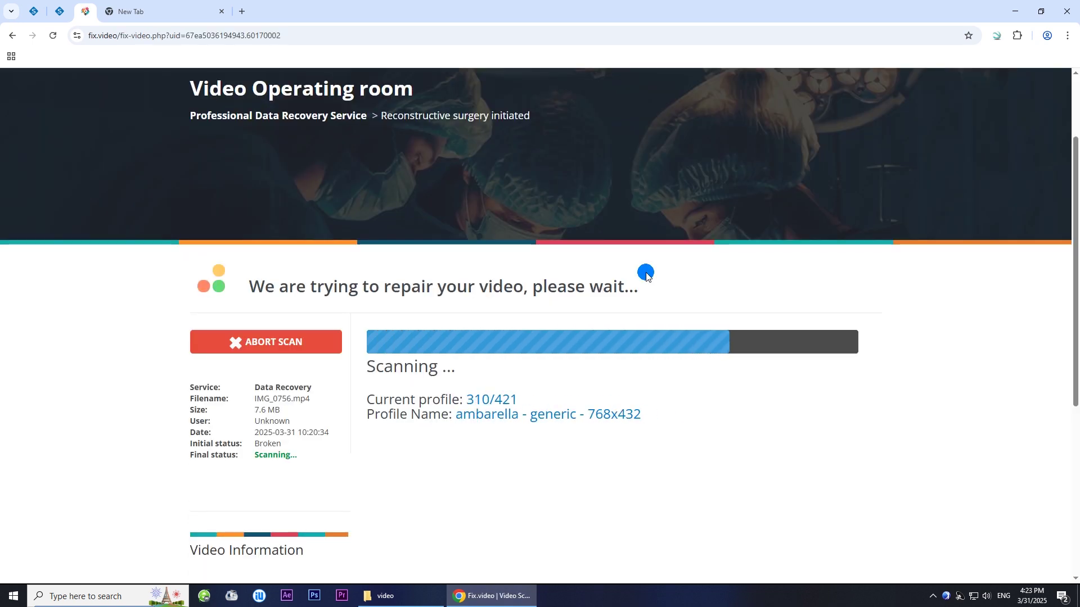
Download the fully repaired IMG_0756 video from fix.video and verify it plays in KMPlayer.
scroll(652, 264, down, 5)
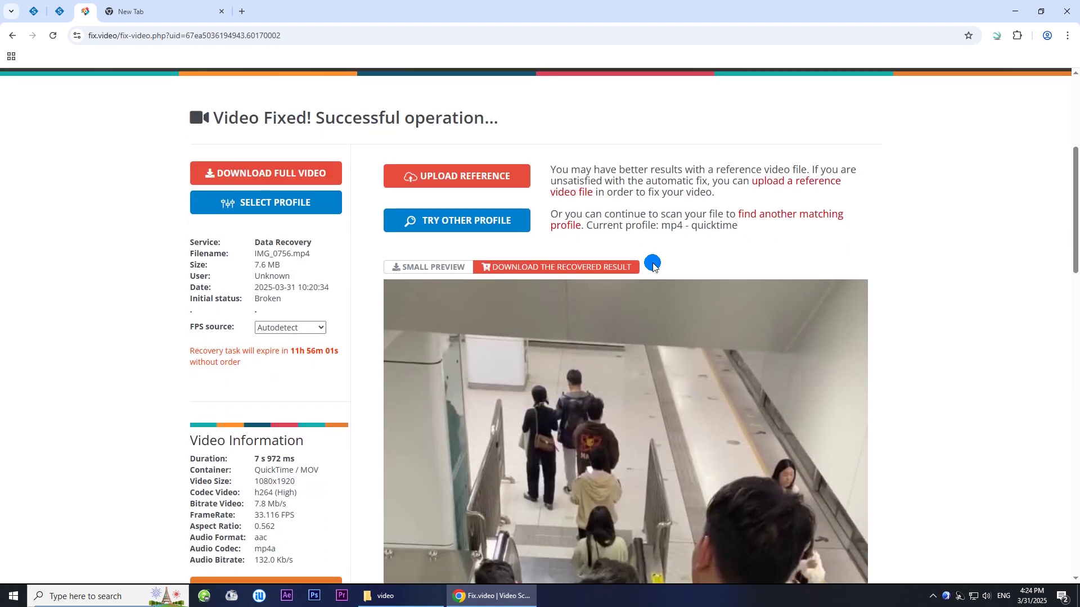
scroll(652, 264, up, 4)
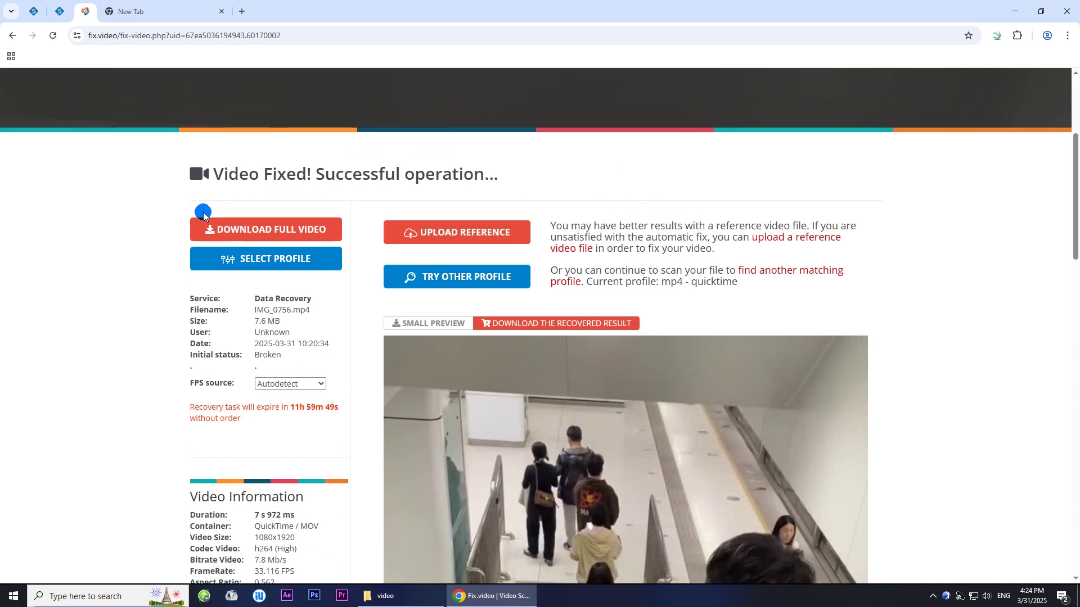
click(261, 235)
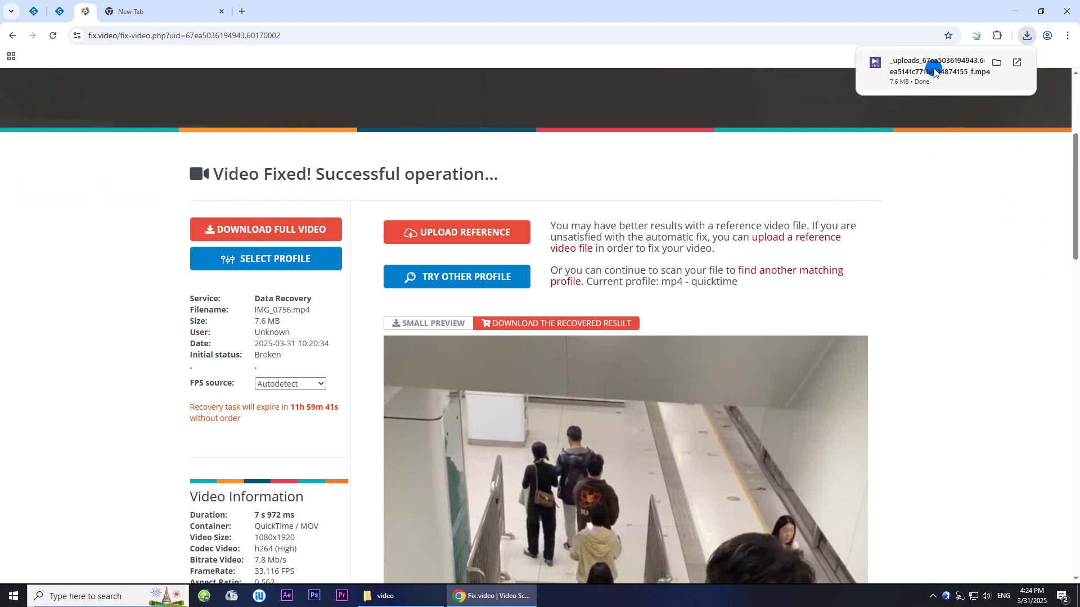
click(933, 69)
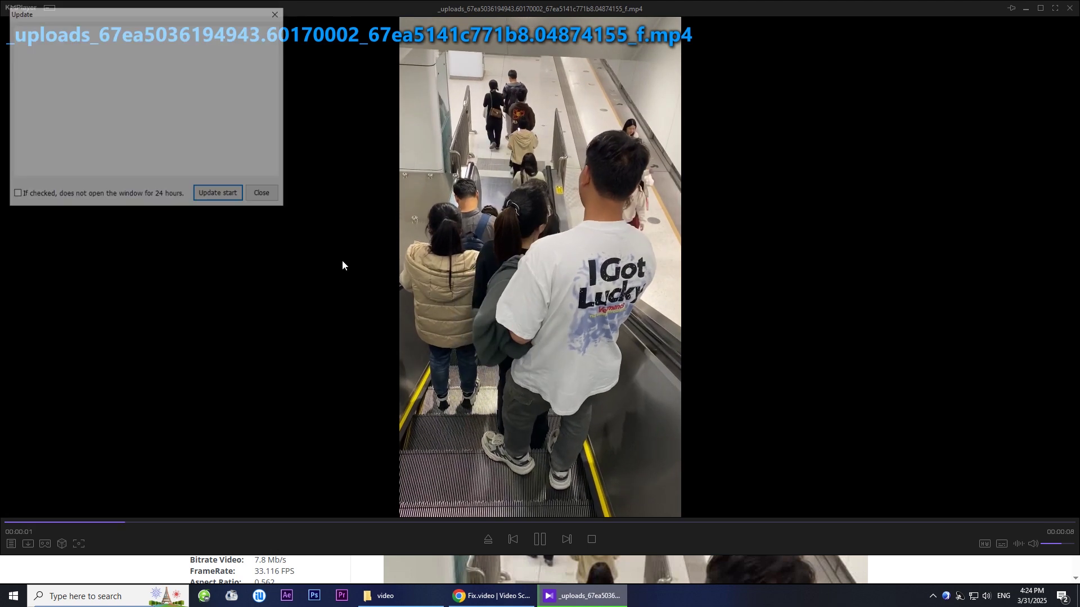
click(265, 194)
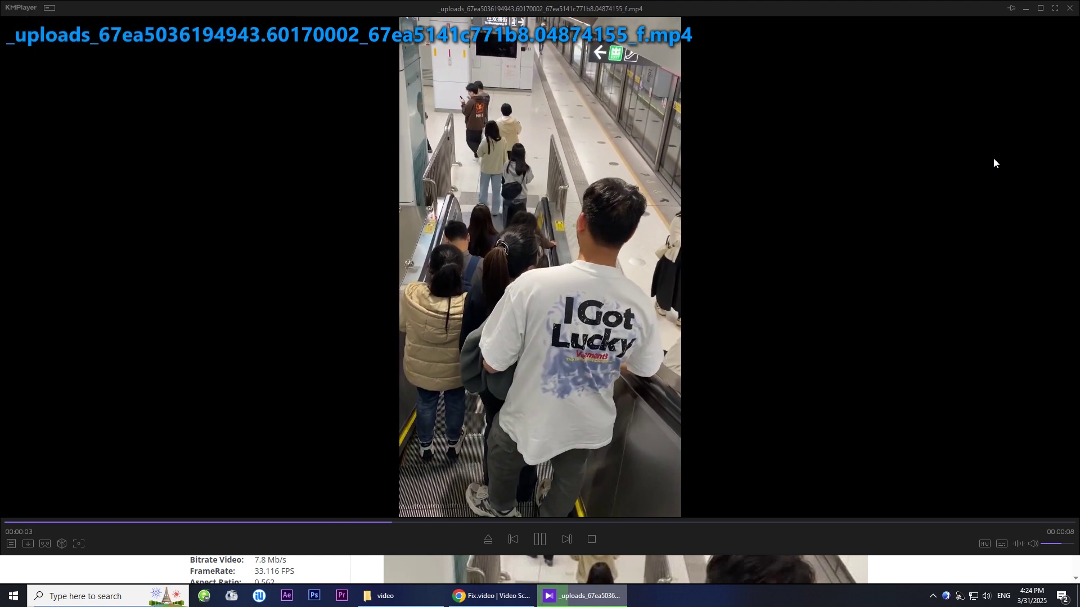
click(1070, 9)
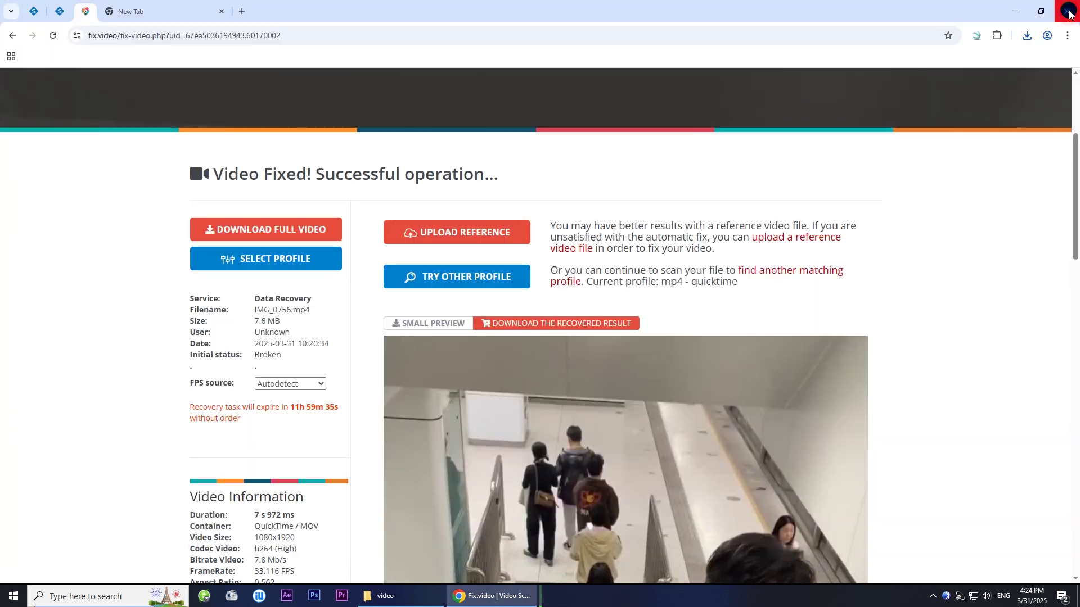
click(1022, 17)
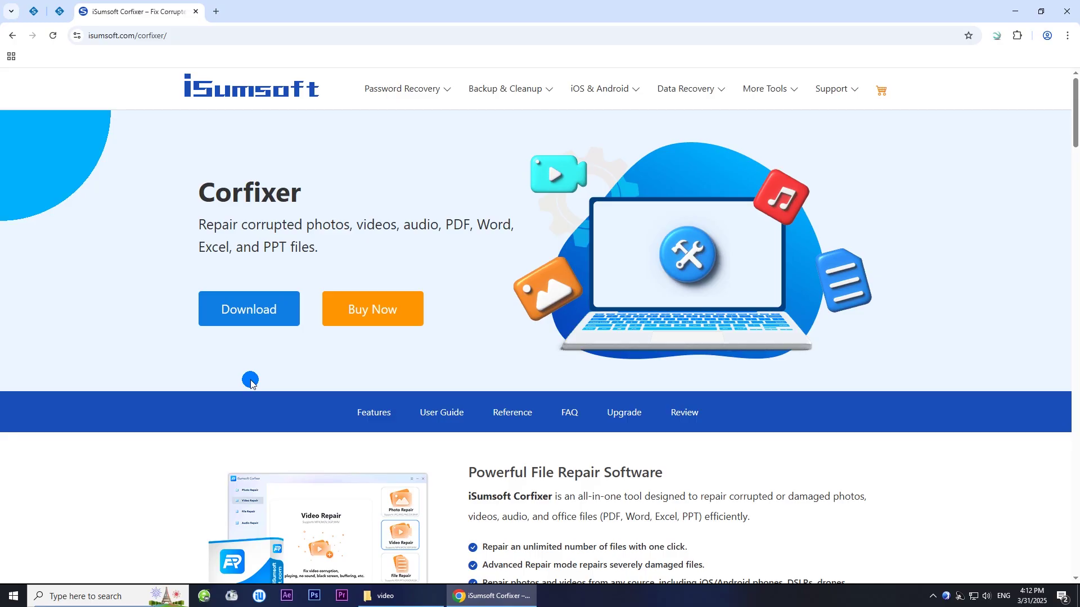
Select the isumsoft.com/corfixer address, then return focus to the Corfixer product page.
click(121, 35)
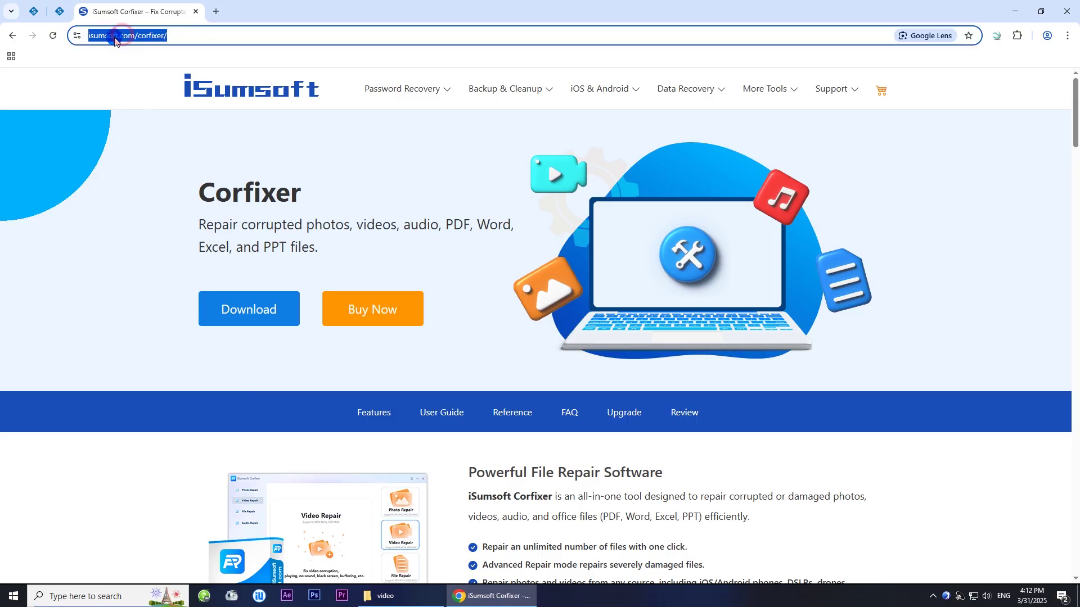
click(160, 109)
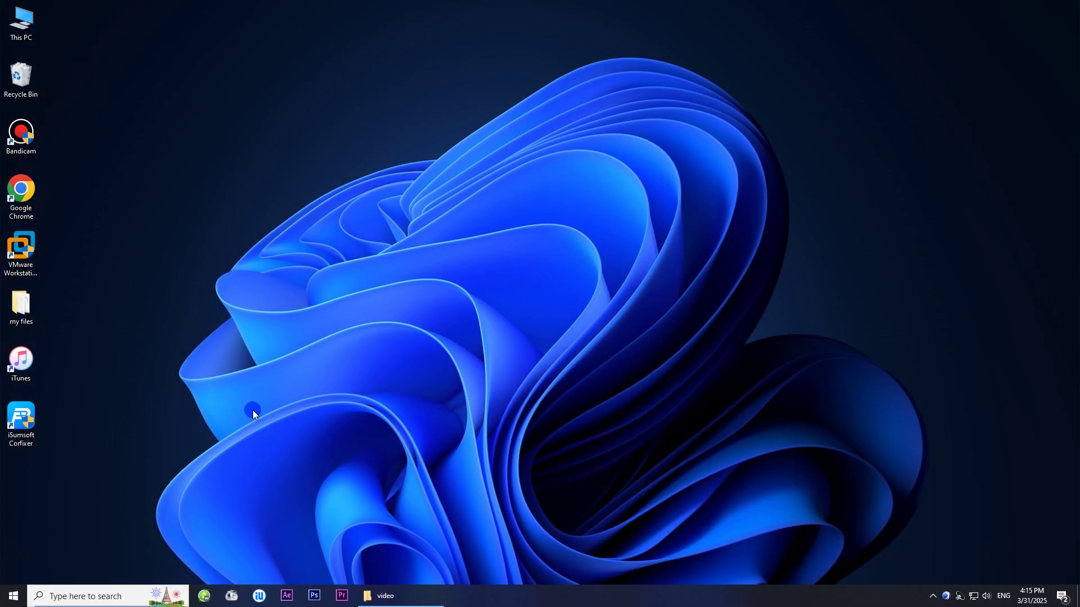
Launch Corfixer and add Happy_Talking_Male_Face, How to Recover RAR File Password, IMG_0756 and SQPK5544 from D:\video.
double_click(18, 416)
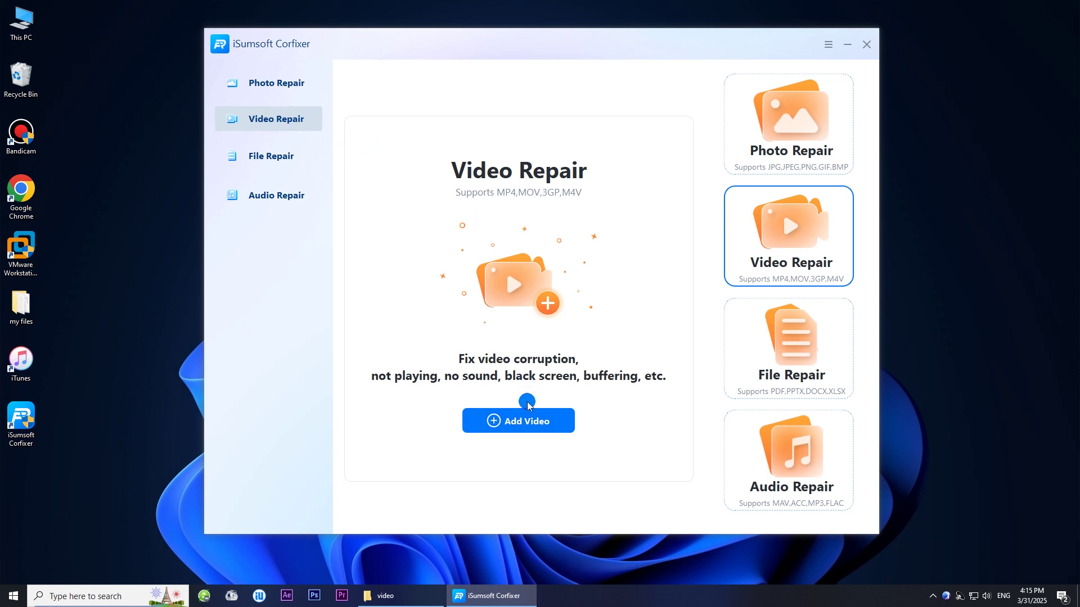
click(523, 423)
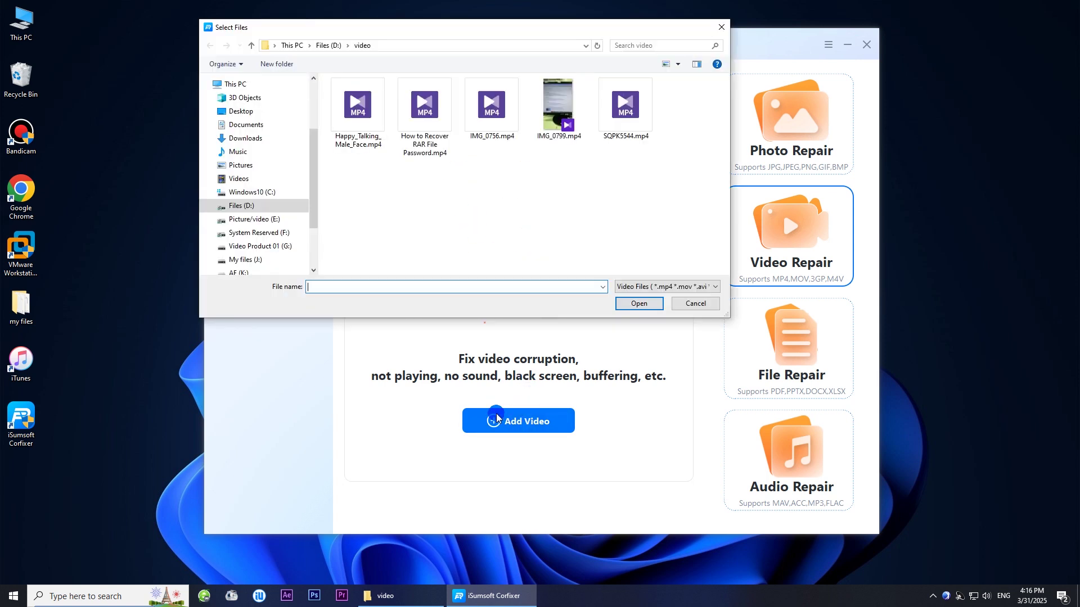
click(328, 45)
double_click(349, 178)
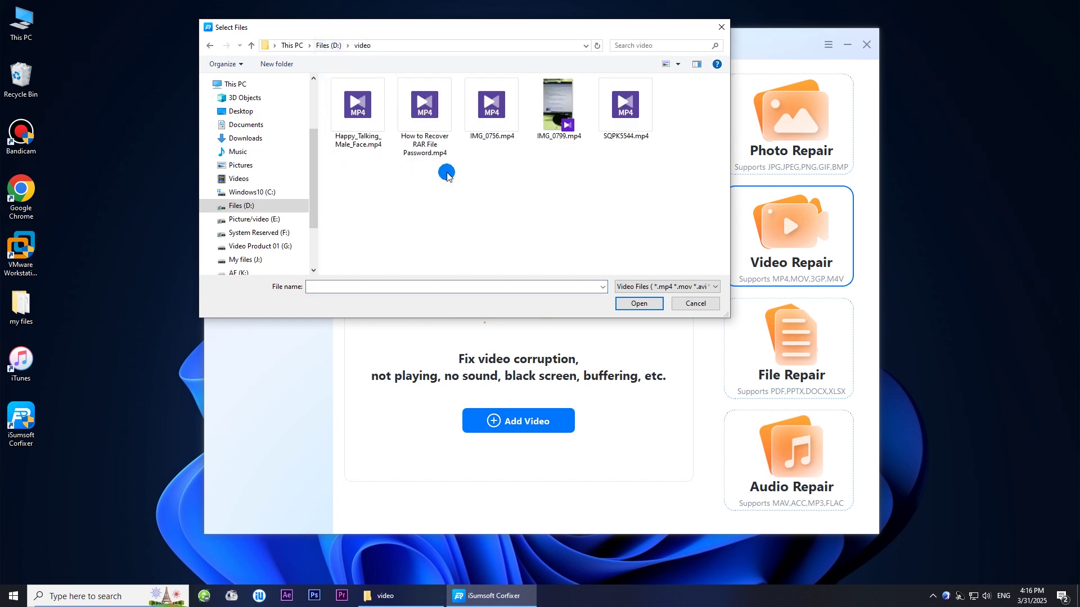
drag(508, 175, 346, 109)
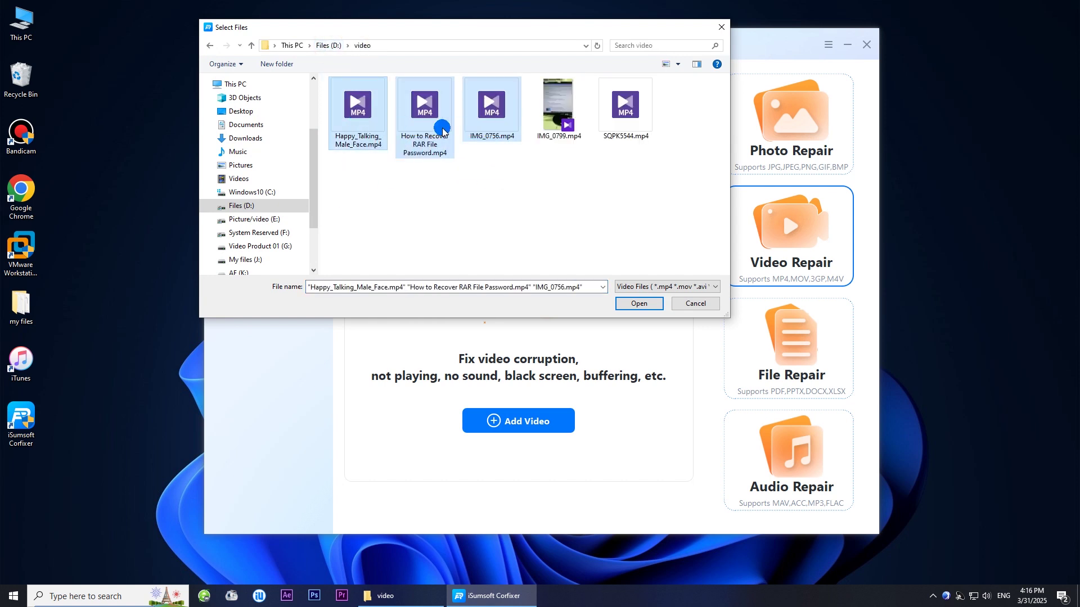
ctrl+click(640, 118)
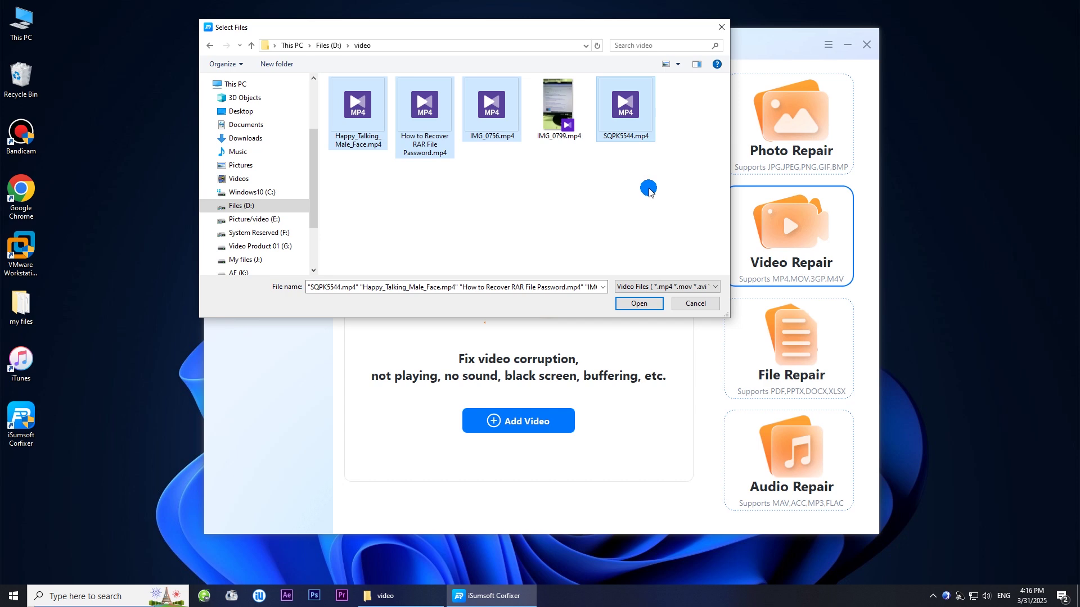
click(640, 303)
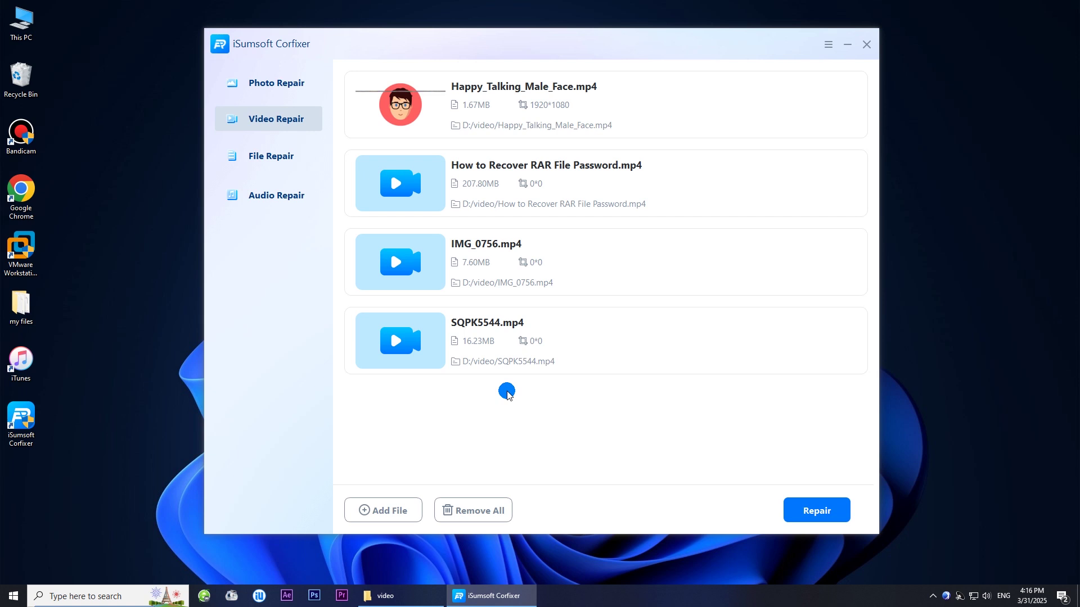
Repair the four queued videos and save the fixed copies into Files (D:) > video.
click(825, 515)
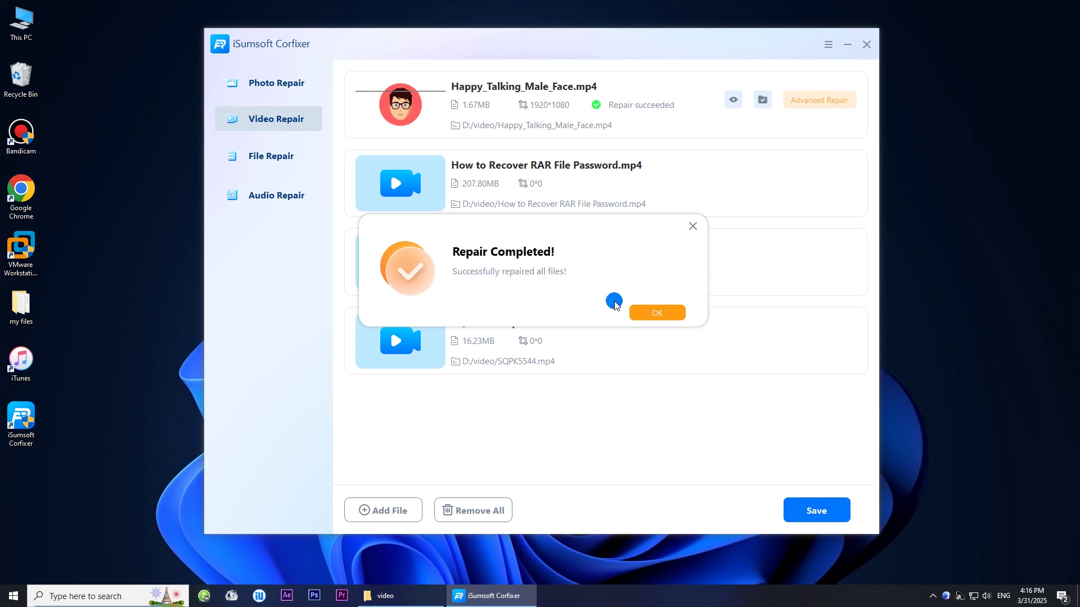
click(639, 311)
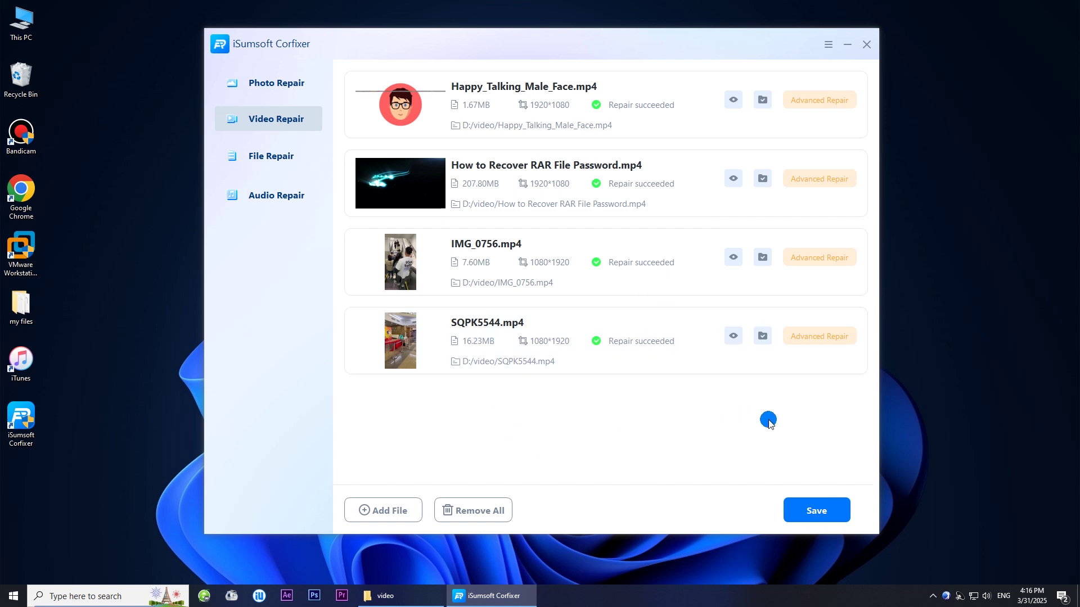
click(816, 513)
click(336, 264)
click(271, 206)
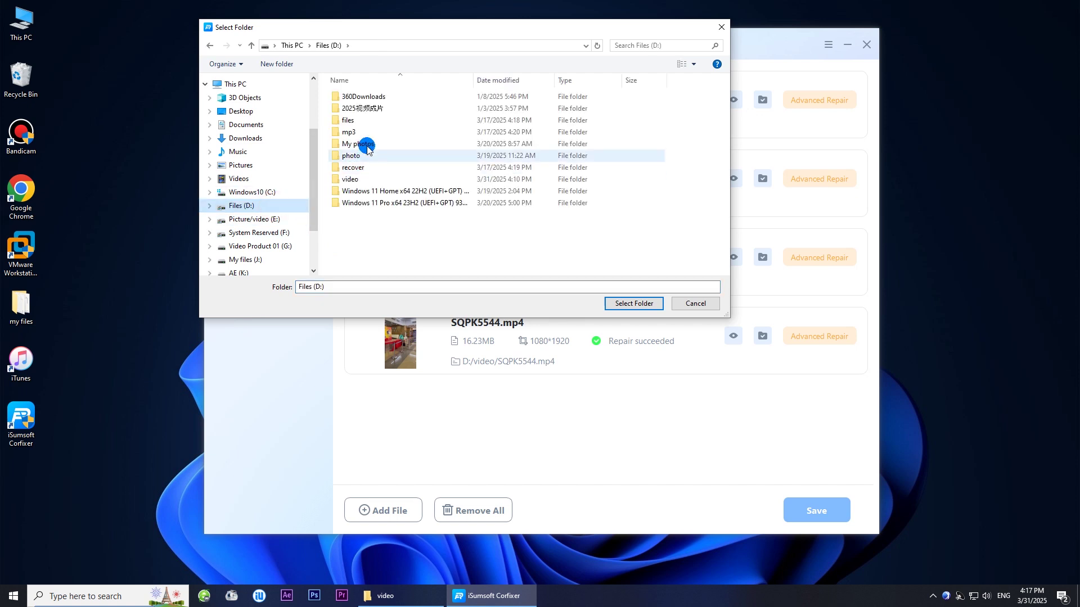
double_click(354, 179)
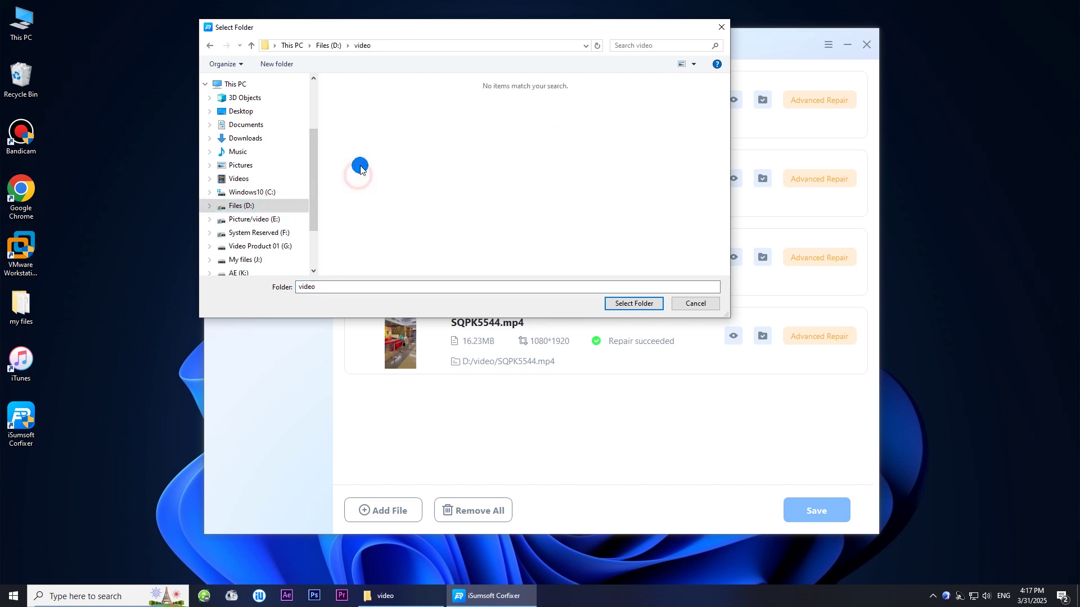
click(636, 304)
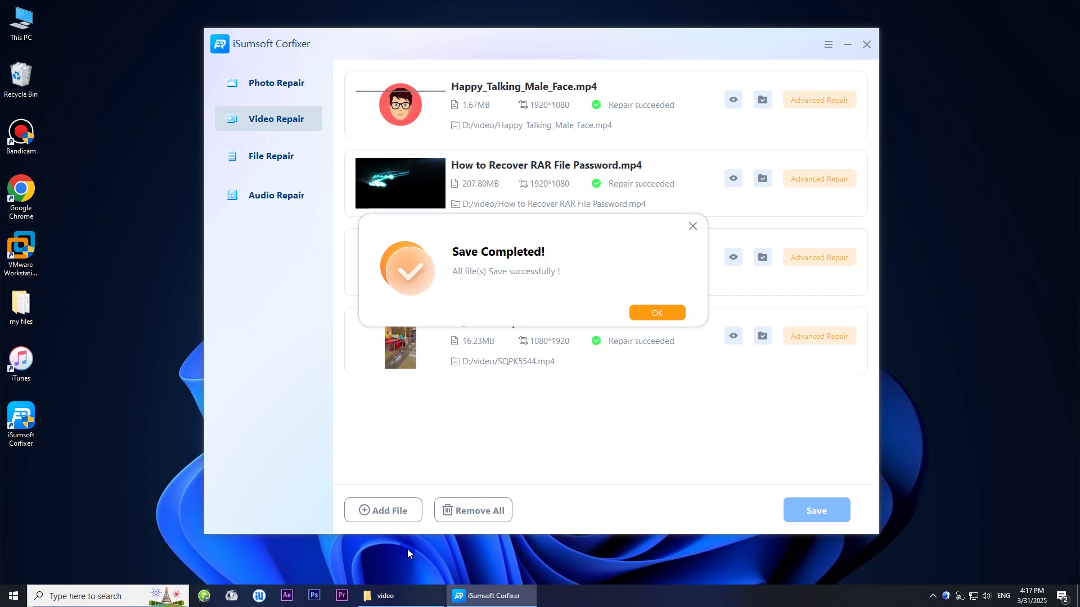
click(393, 596)
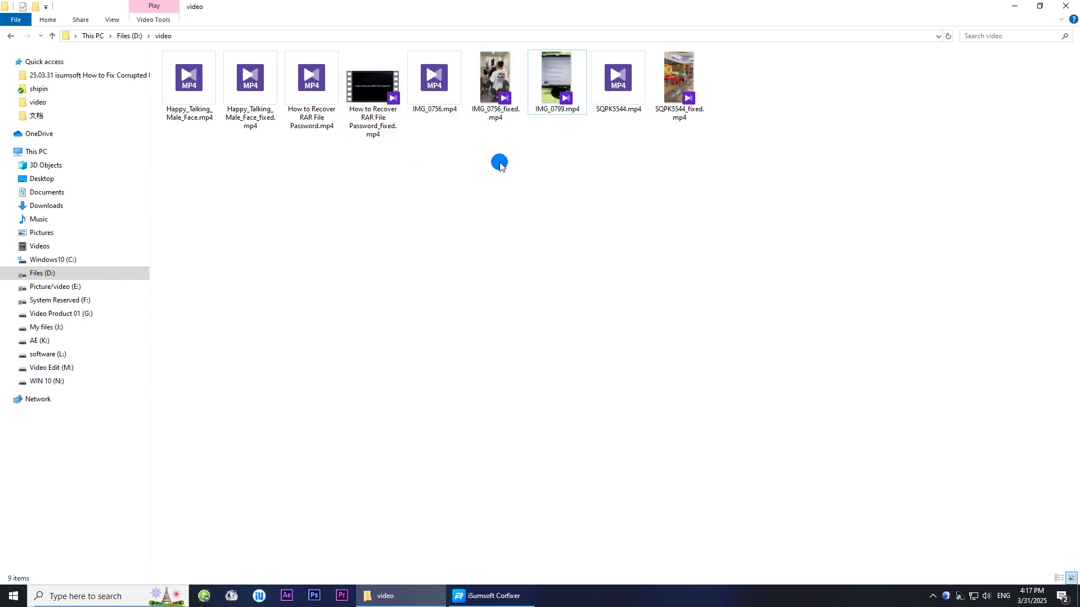
Play IMG_0756_fixed.mp4 in KMPlayer, dismiss its update prompt, and close the player.
double_click(497, 91)
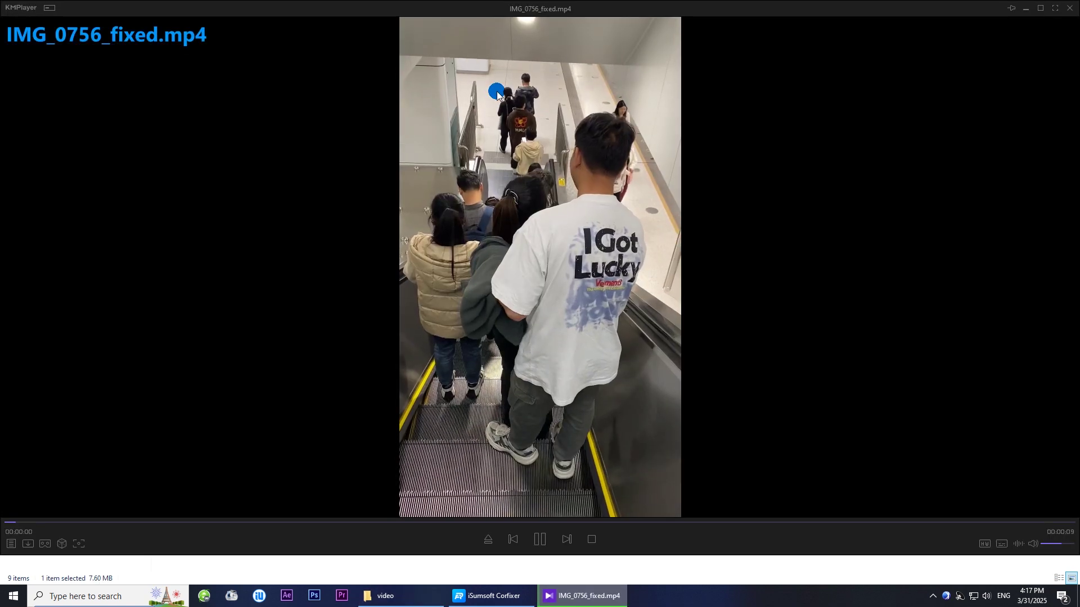
click(255, 195)
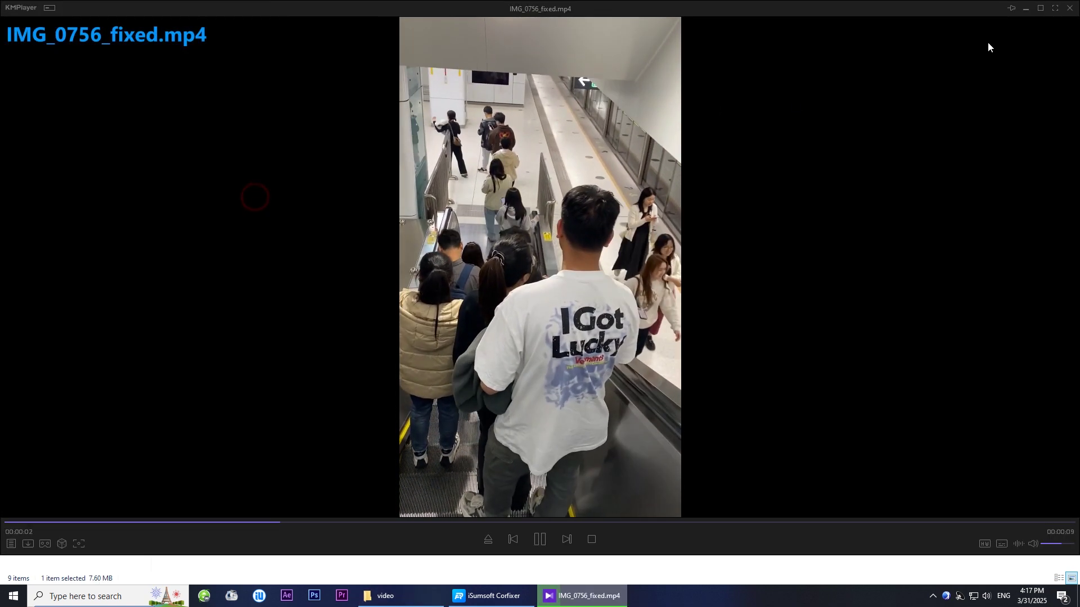
click(1070, 8)
Play SQPK5544_fixed.mp4 in KMPlayer, close the player, then close the video folder window.
click(682, 75)
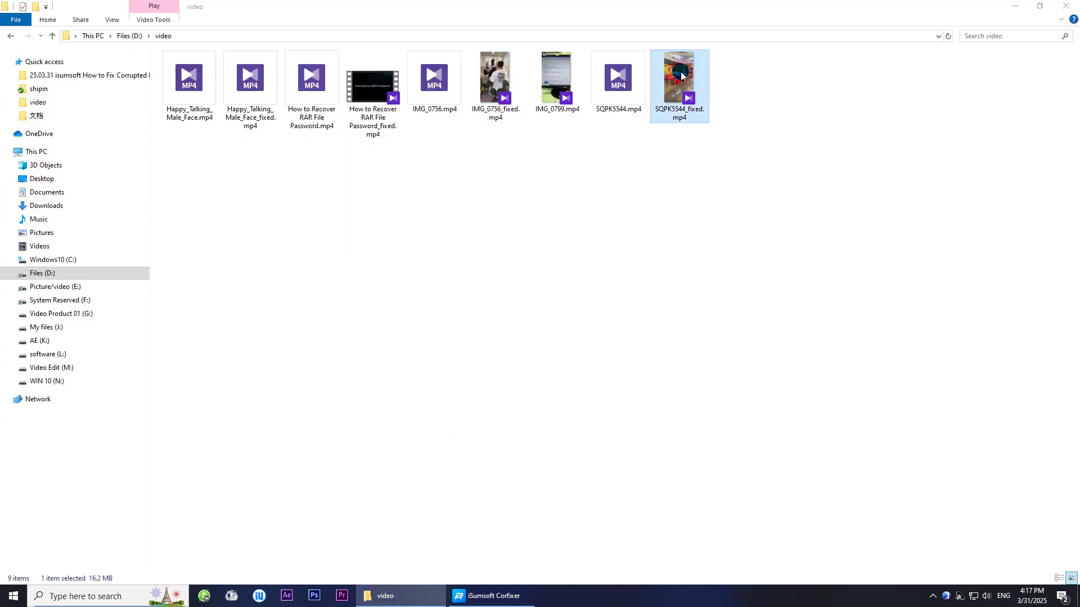
double_click(681, 72)
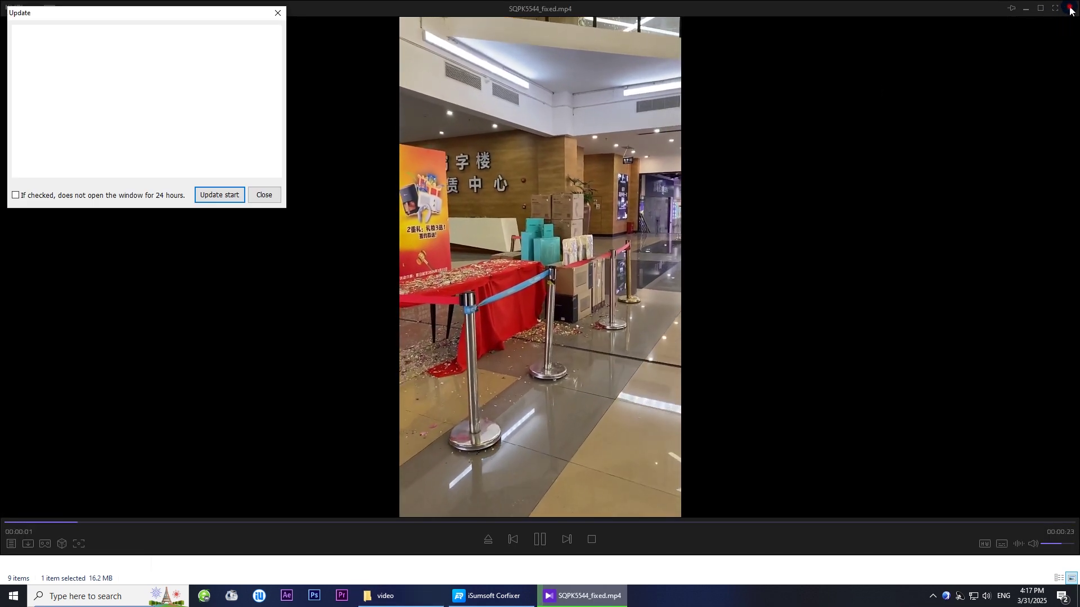
click(264, 195)
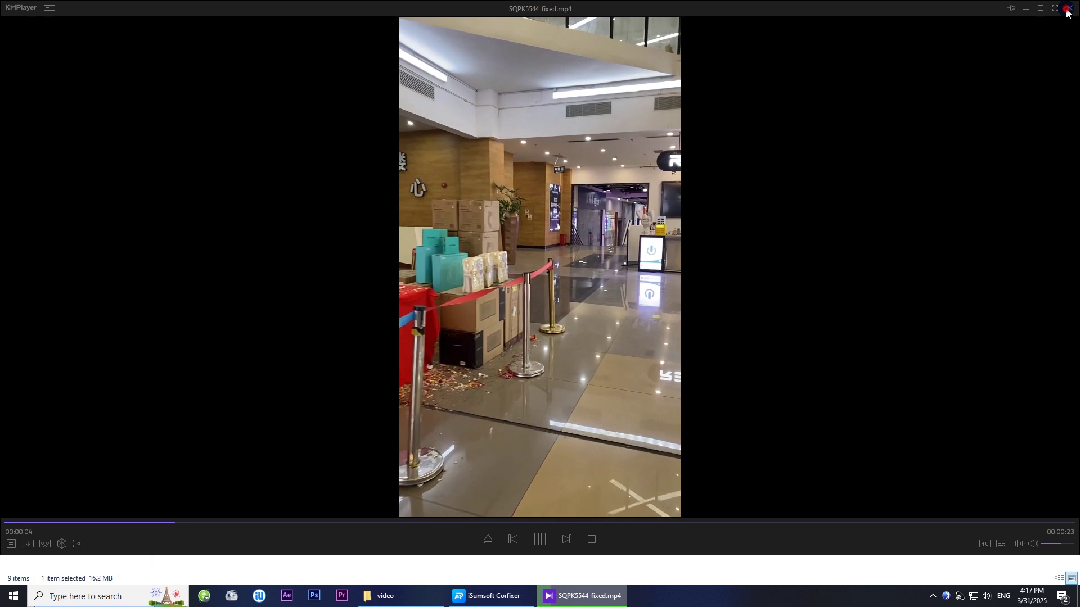
click(1068, 9)
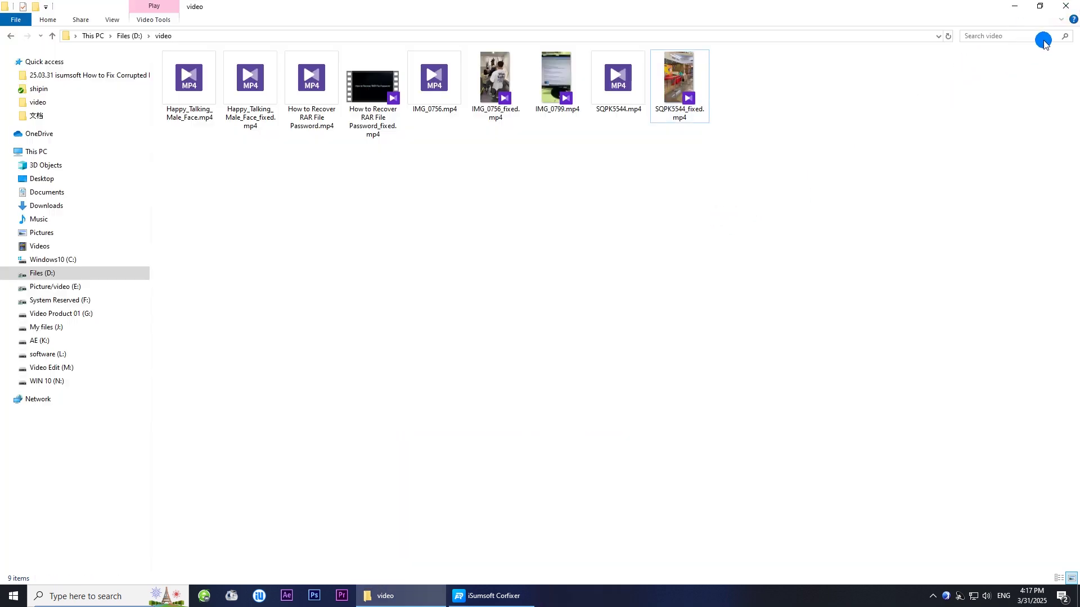
click(1065, 5)
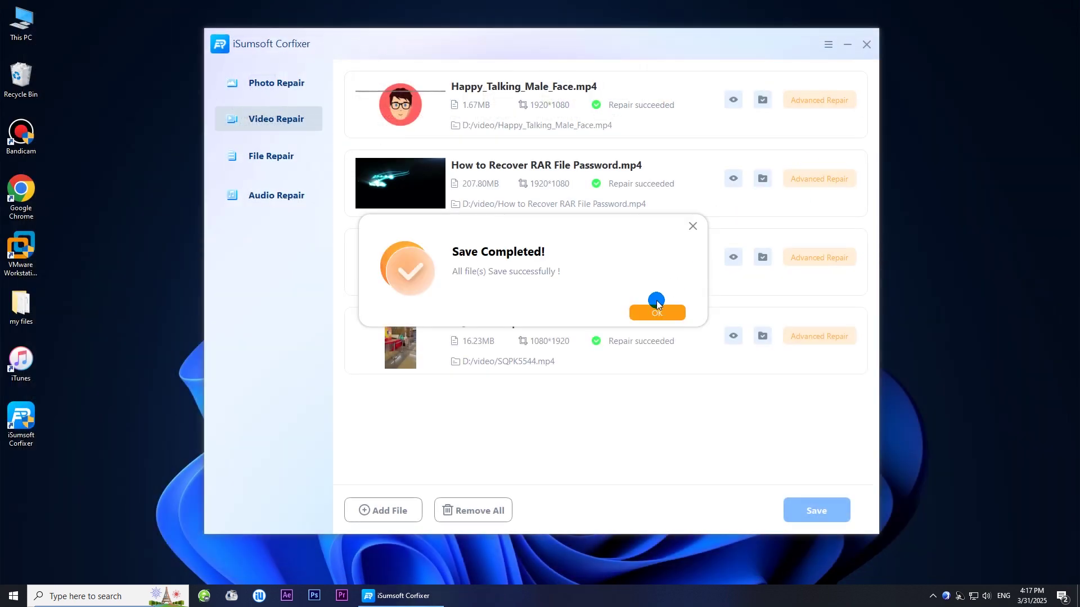